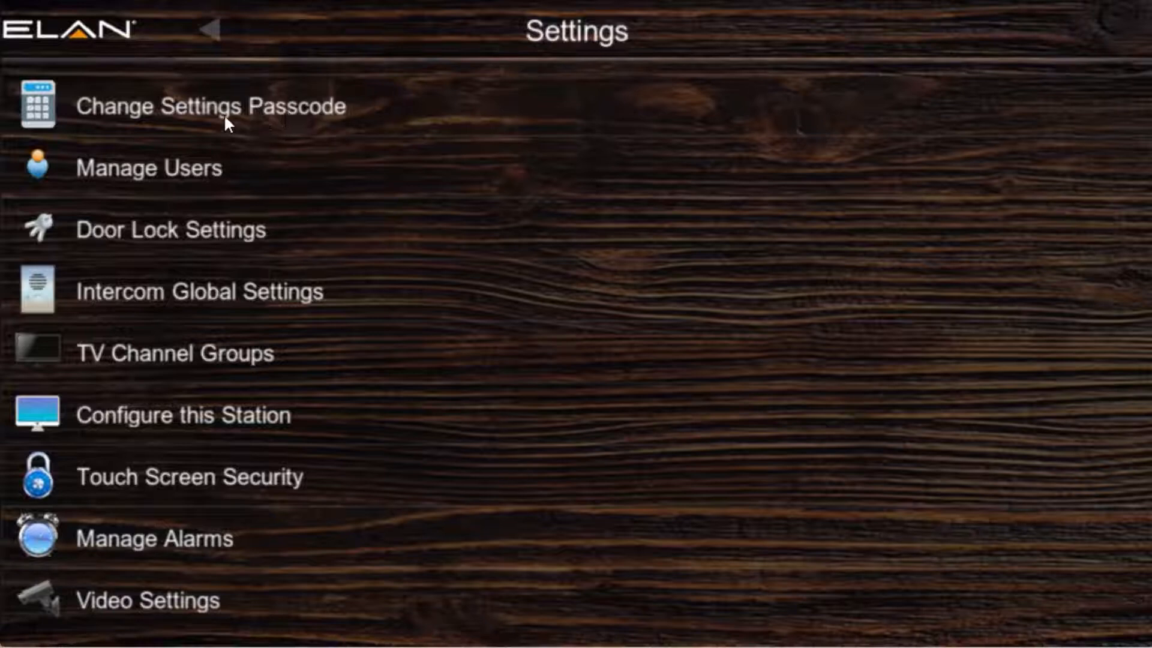
# Step: View the page for changing the settings passcode and return to the main settings list
pyautogui.click(307, 108)
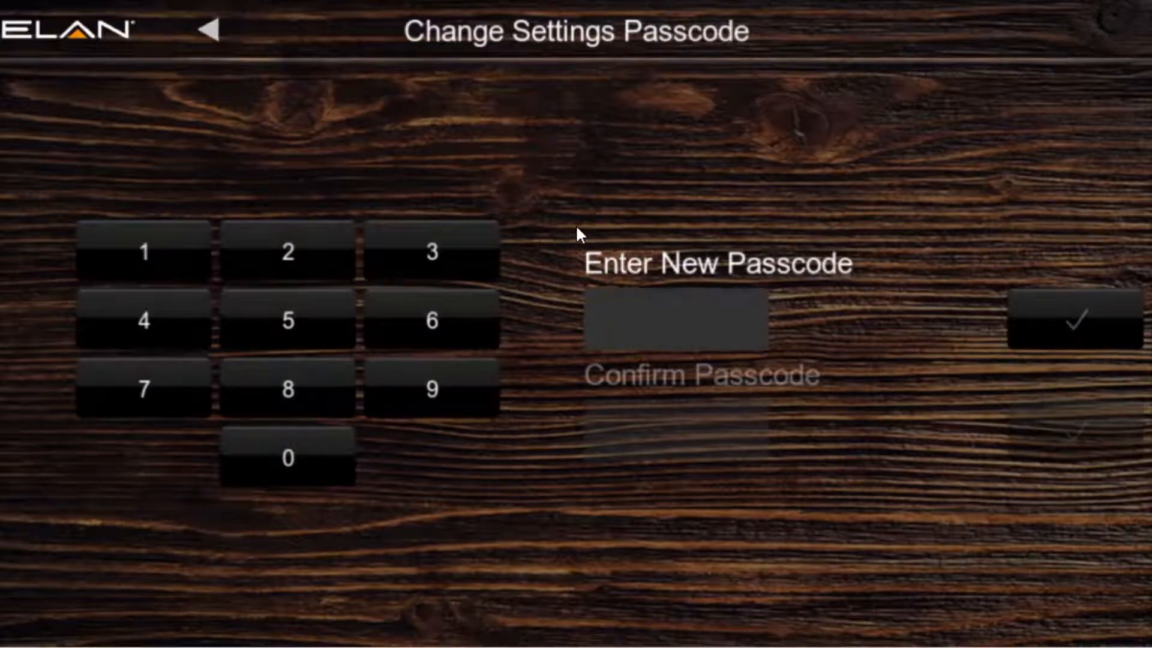
pyautogui.click(216, 34)
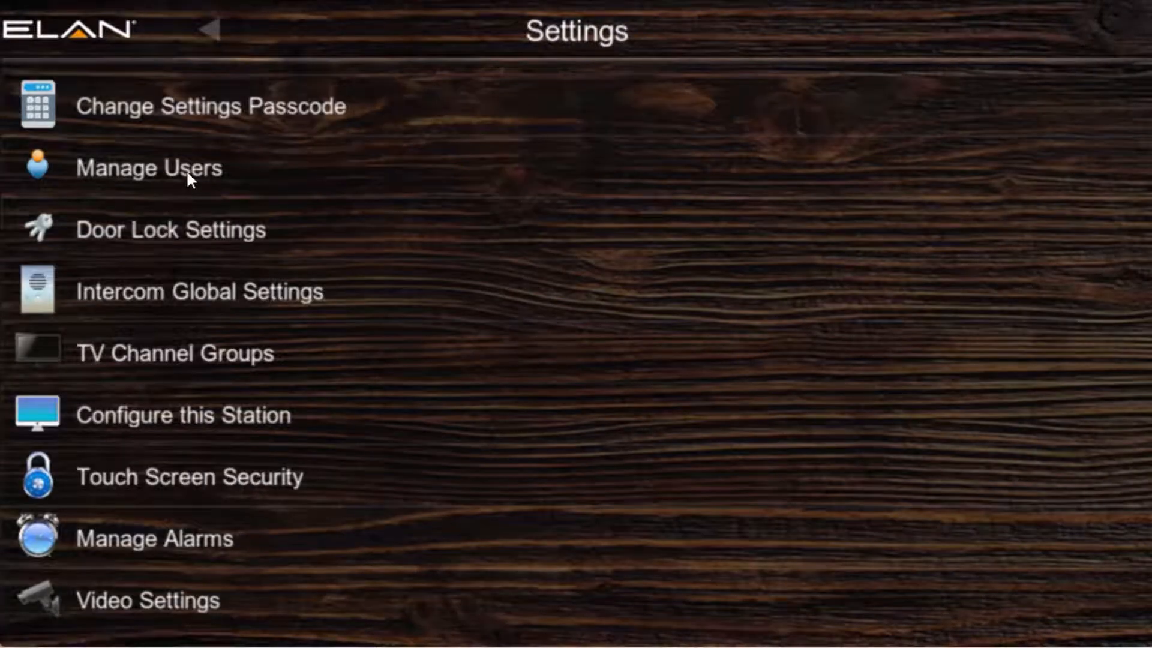
# Step: Set a new remote access password and local access passcode for the Admin user
pyautogui.click(204, 179)
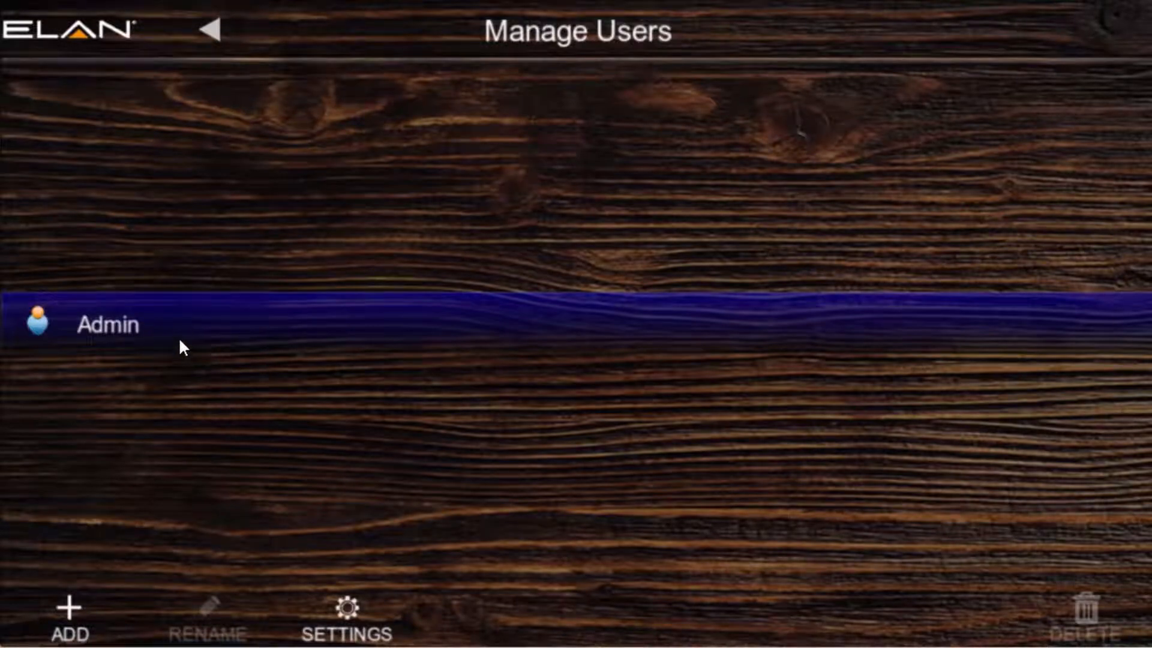
pyautogui.click(357, 618)
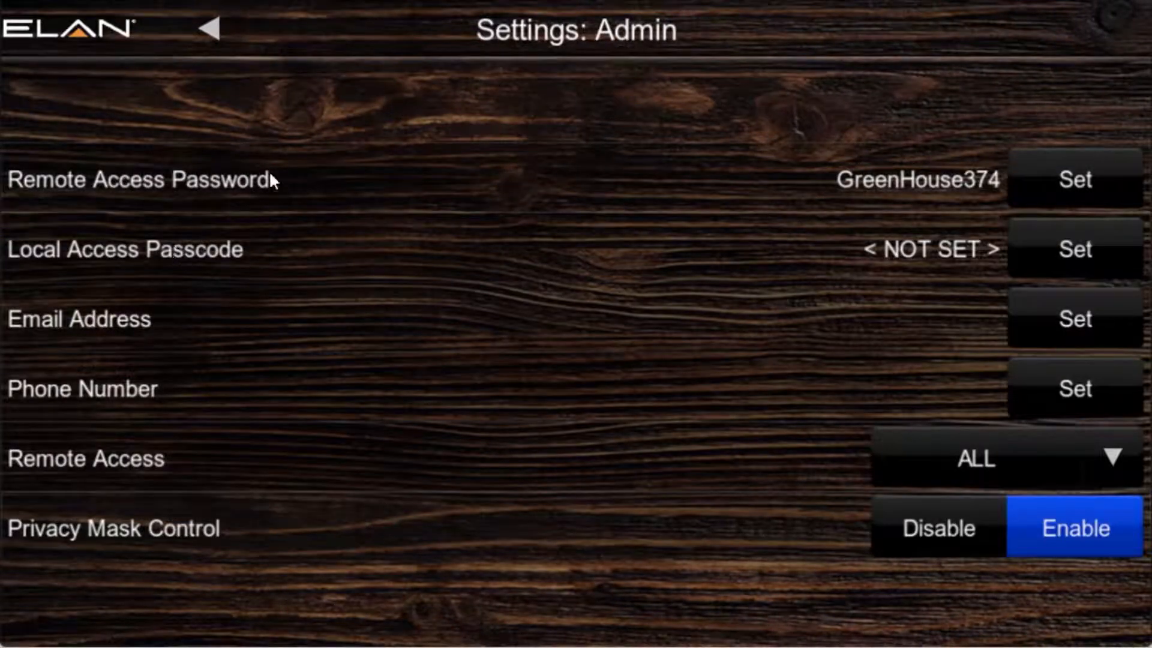
pyautogui.click(1071, 180)
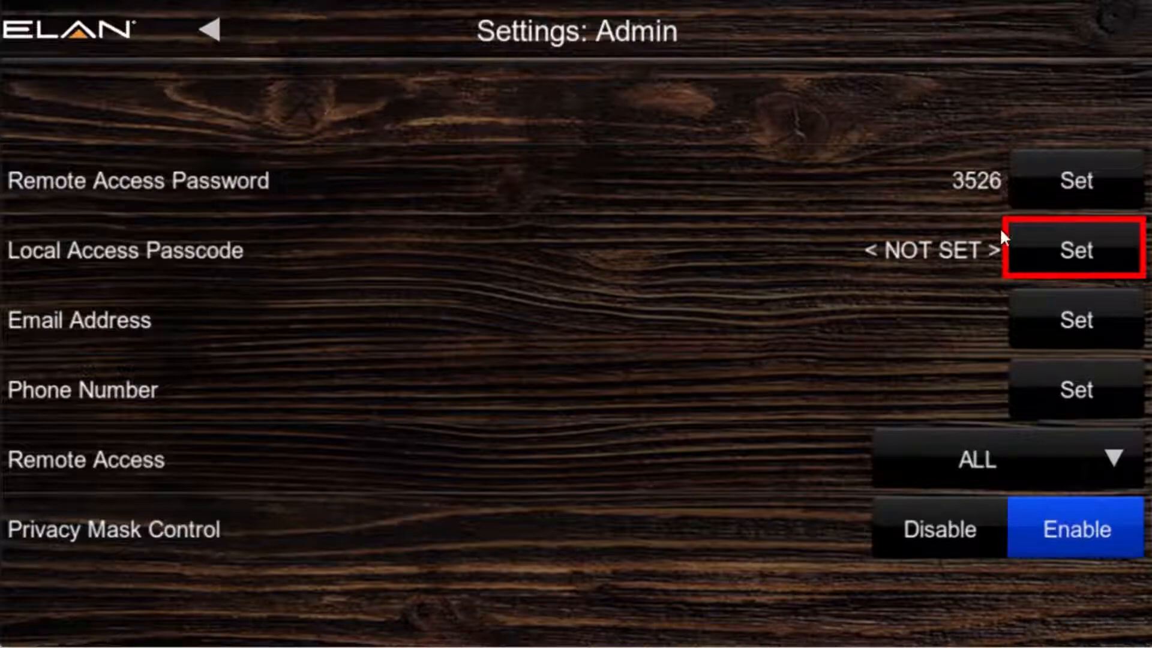
pyautogui.click(1090, 255)
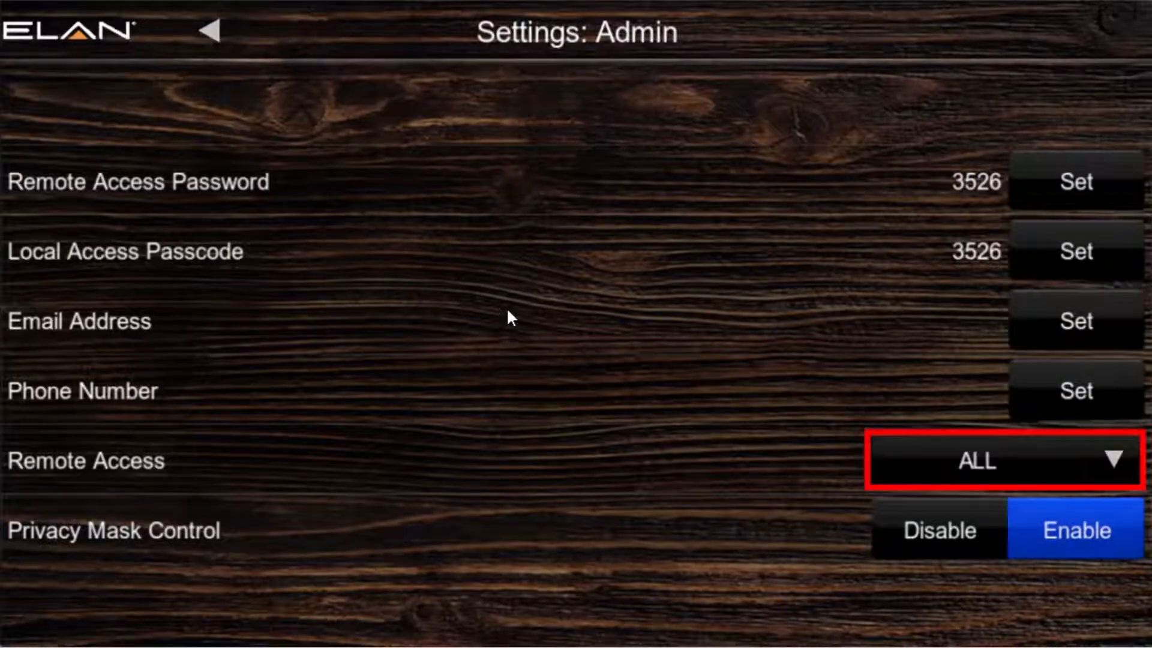
# Step: Set the Admin user's Remote Access level to ALL and return to the user list
pyautogui.click(876, 466)
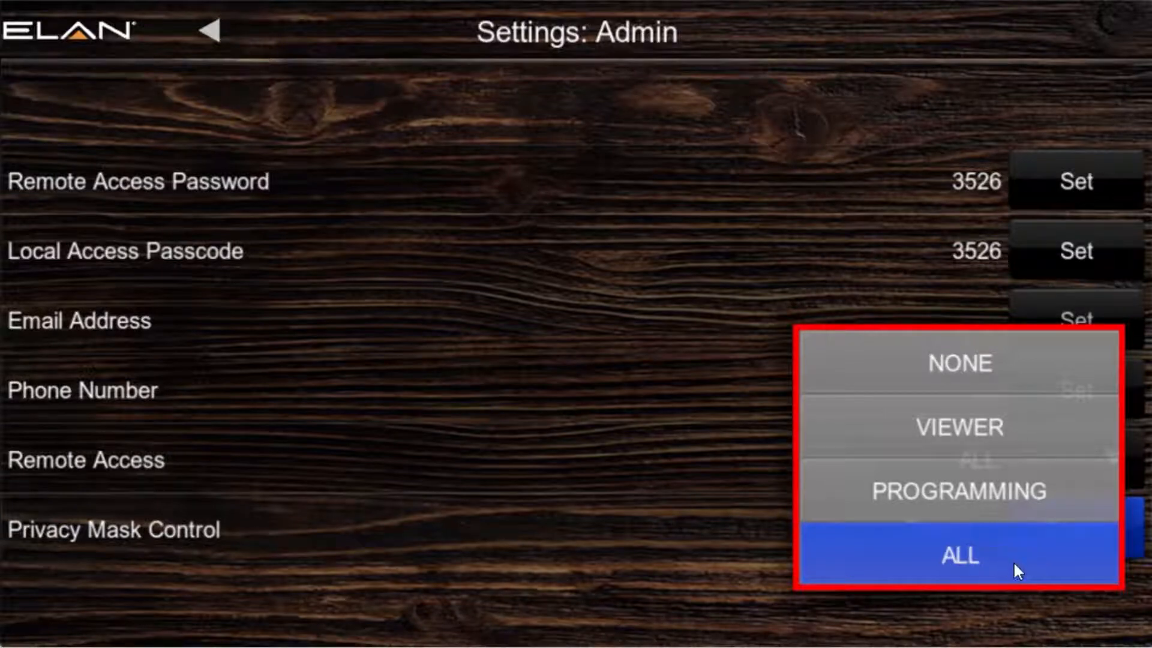
pyautogui.click(1044, 568)
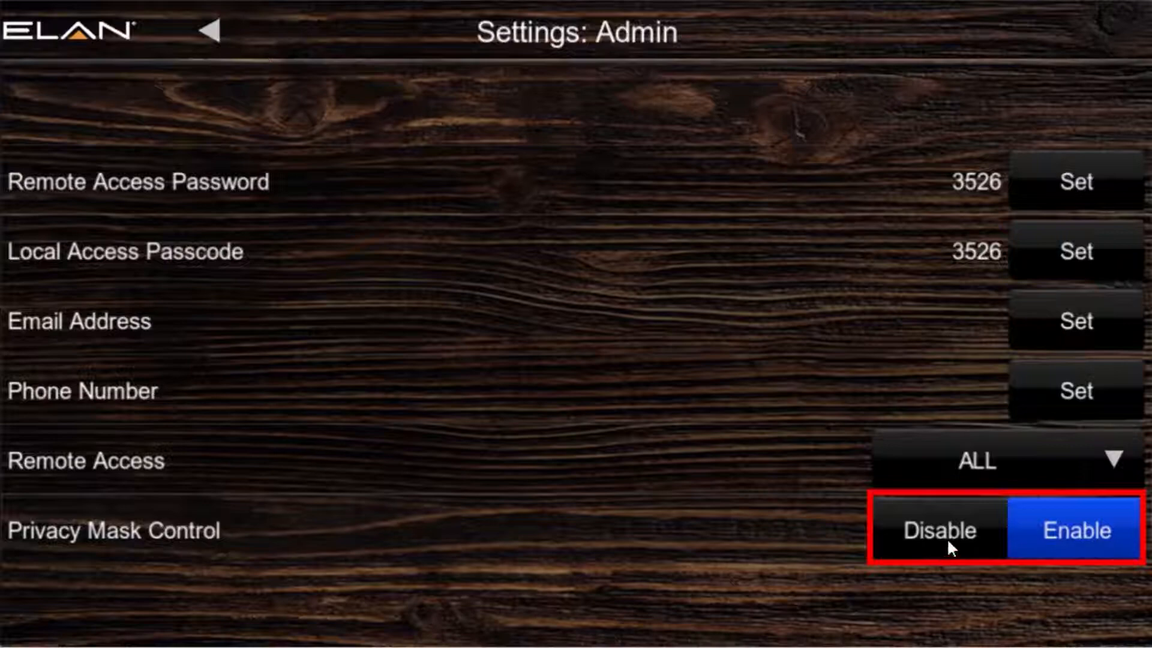
pyautogui.click(221, 36)
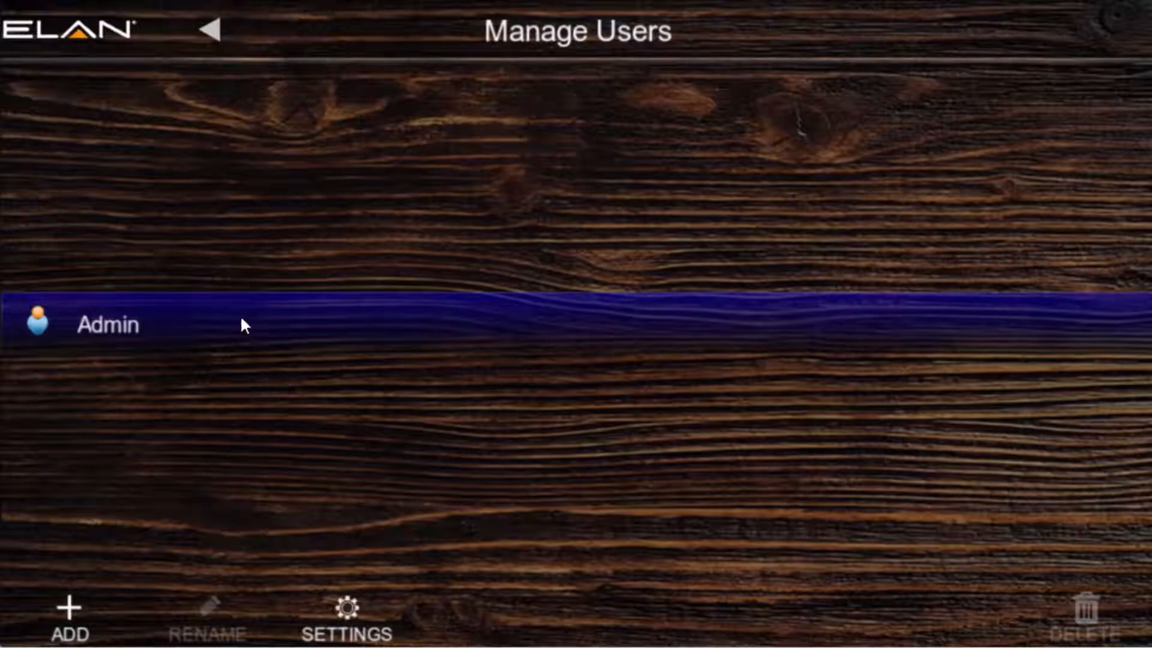
# Step: Add a new user with the person's first name and open that user's settings
pyautogui.click(71, 608)
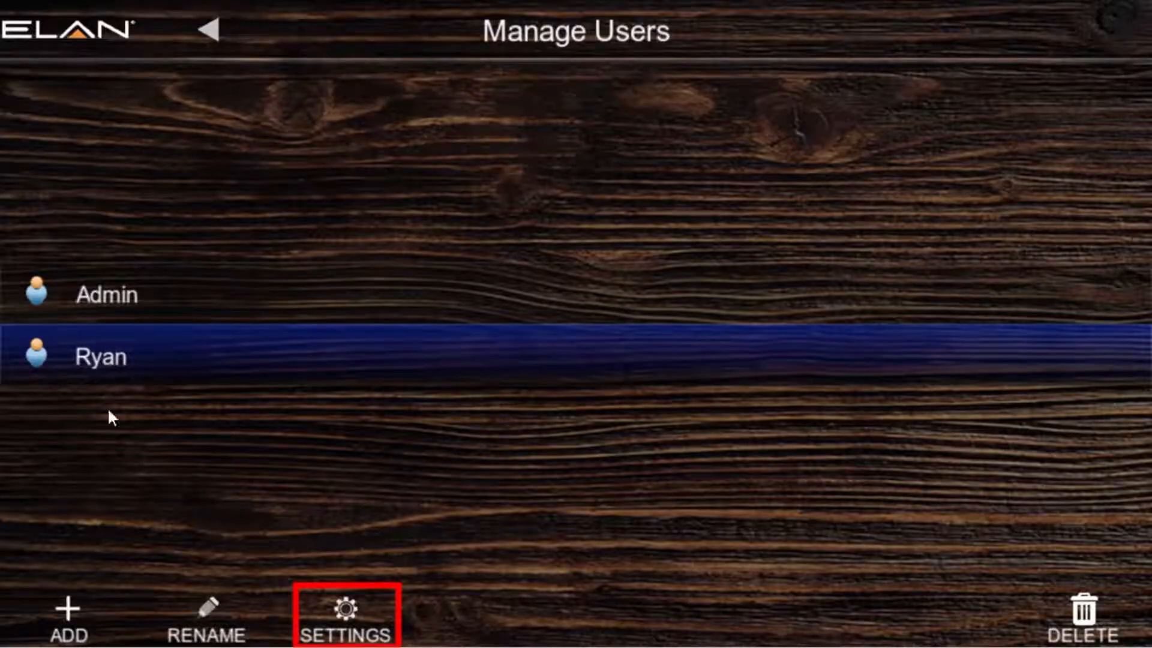
pyautogui.click(352, 618)
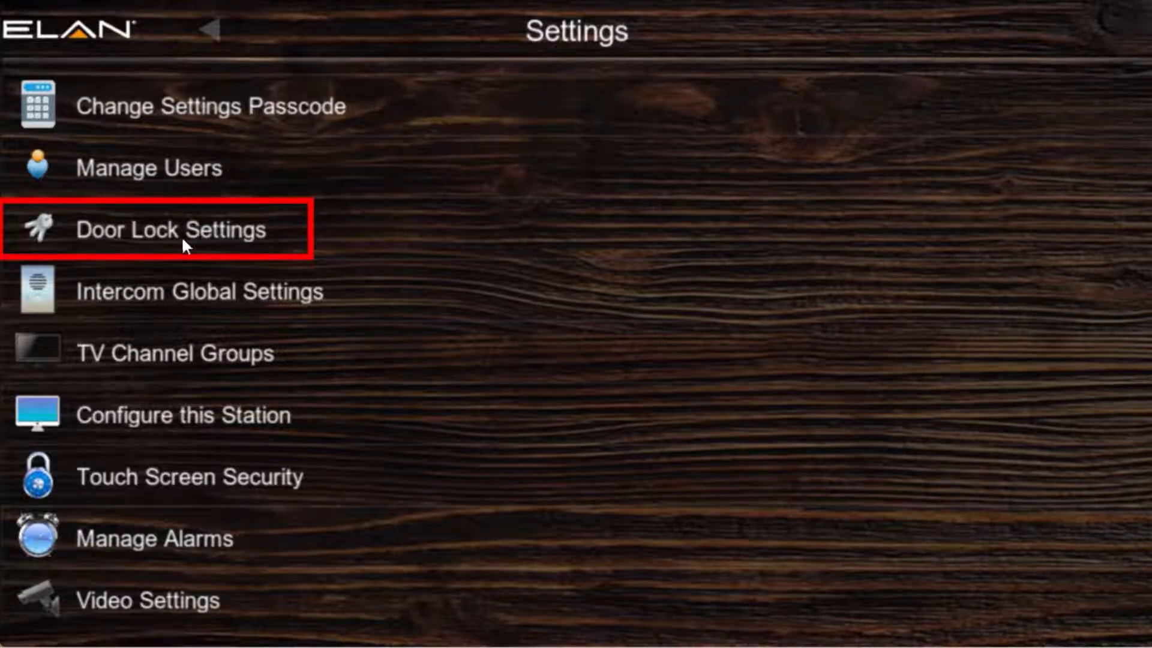
# Step: Assign the newly added user, Nanny and House Keeper to door lock user slots 1, 2 and 3
pyautogui.click(198, 237)
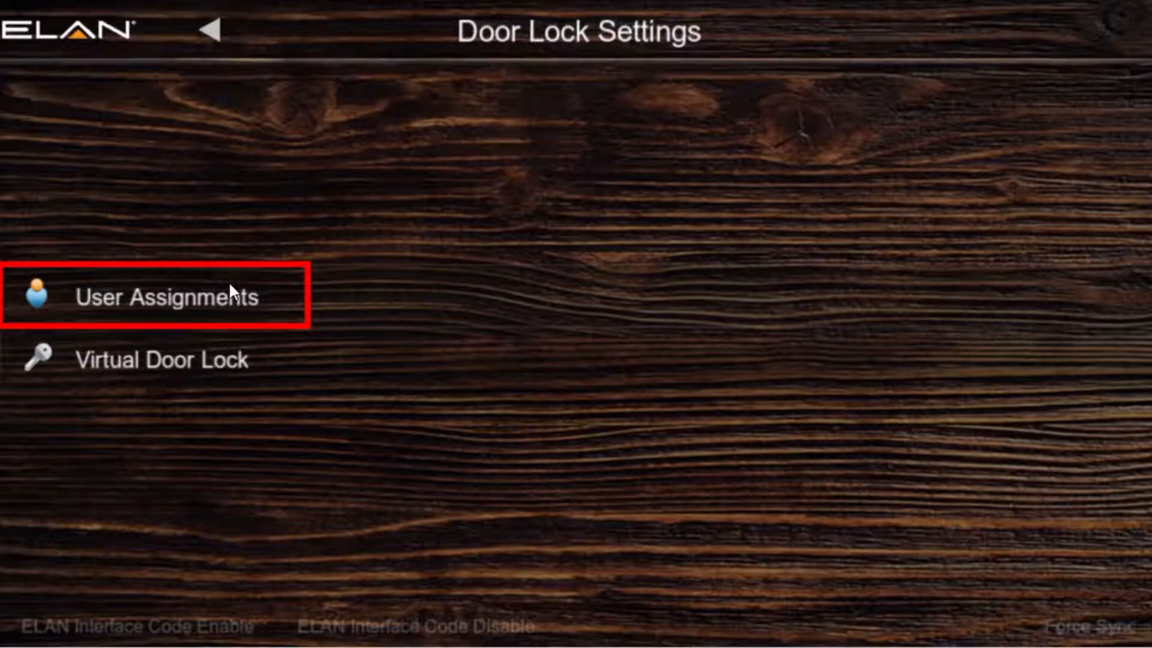
pyautogui.click(180, 302)
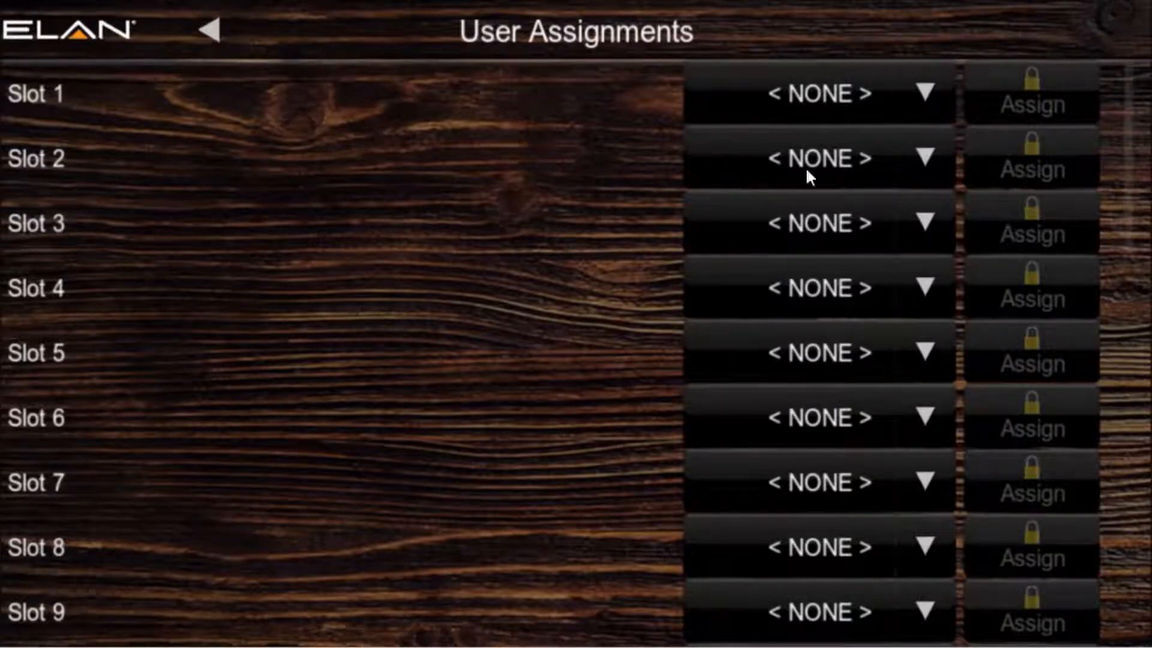
pyautogui.click(927, 93)
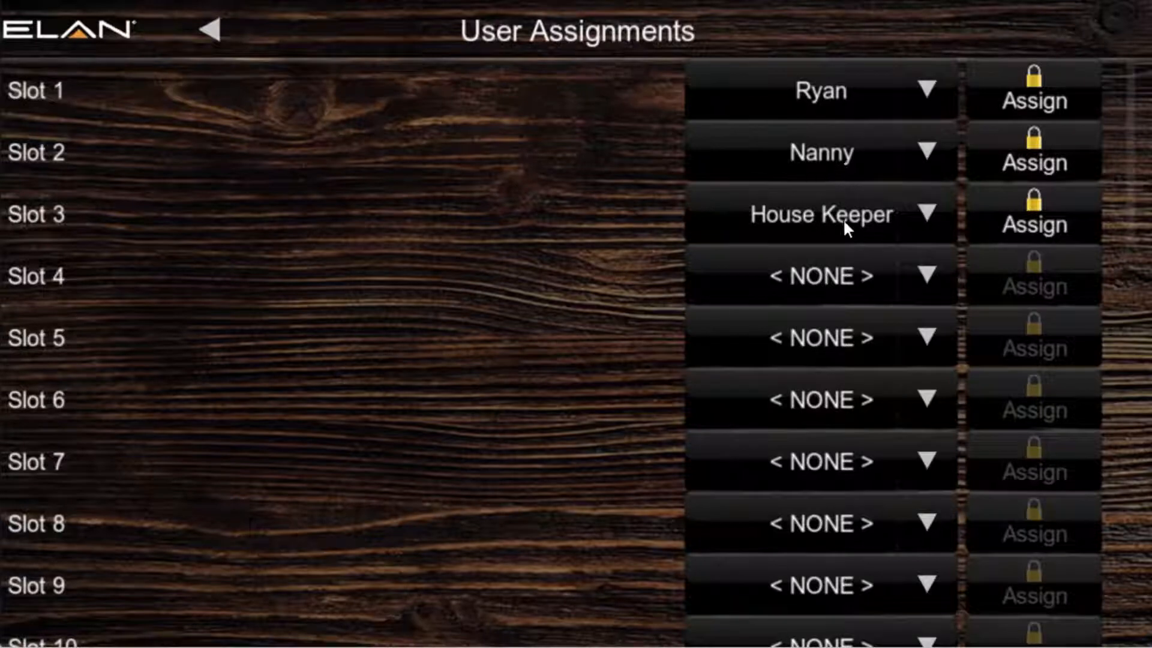
# Step: Set the Virtual Door Lock permission to Enabled for the slot 1 user and return to Door Lock Settings
pyautogui.click(1034, 90)
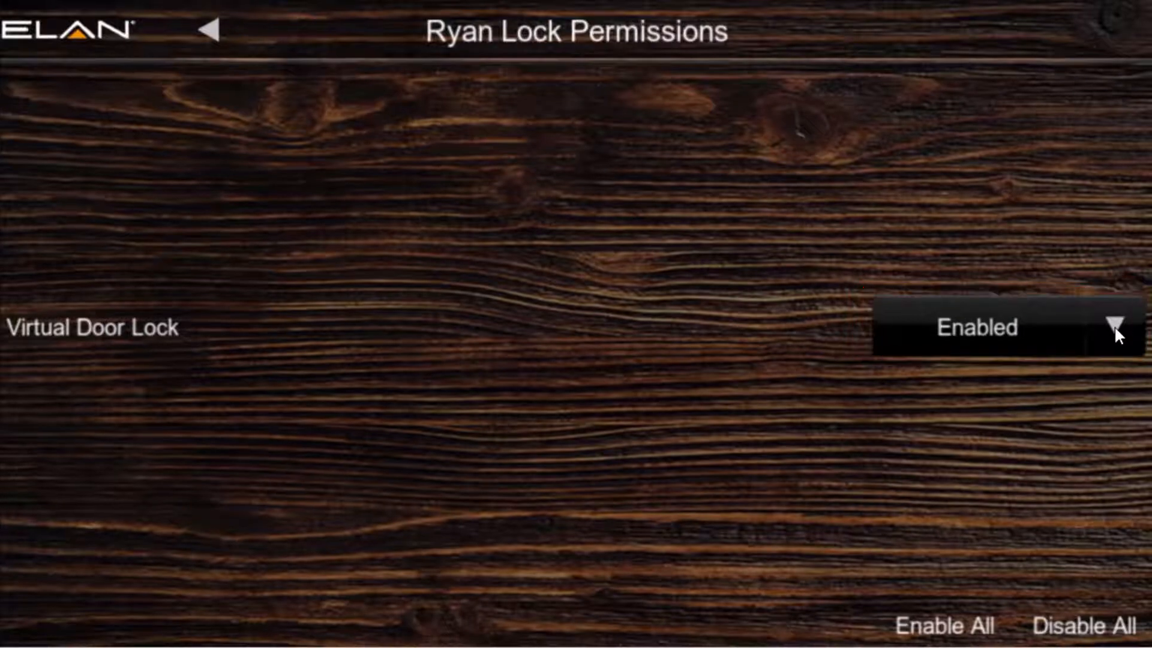
pyautogui.click(208, 32)
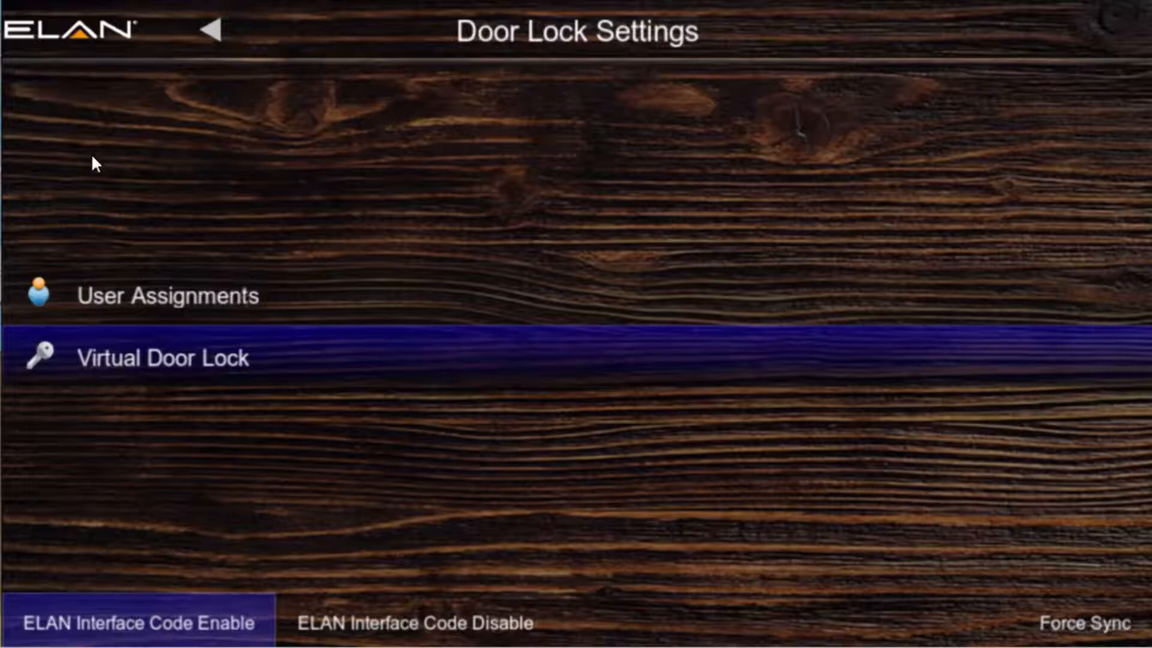
# Step: Unlock the Virtual Door Lock in the Security section by entering the user's PIN
pyautogui.click(79, 35)
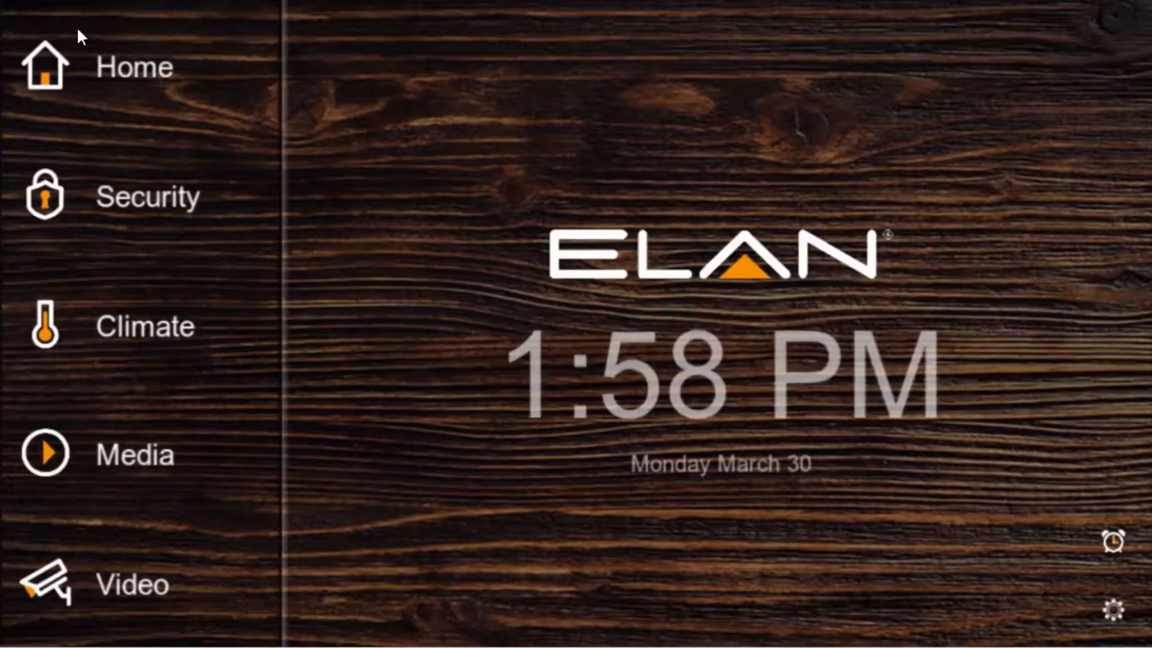
pyautogui.click(167, 209)
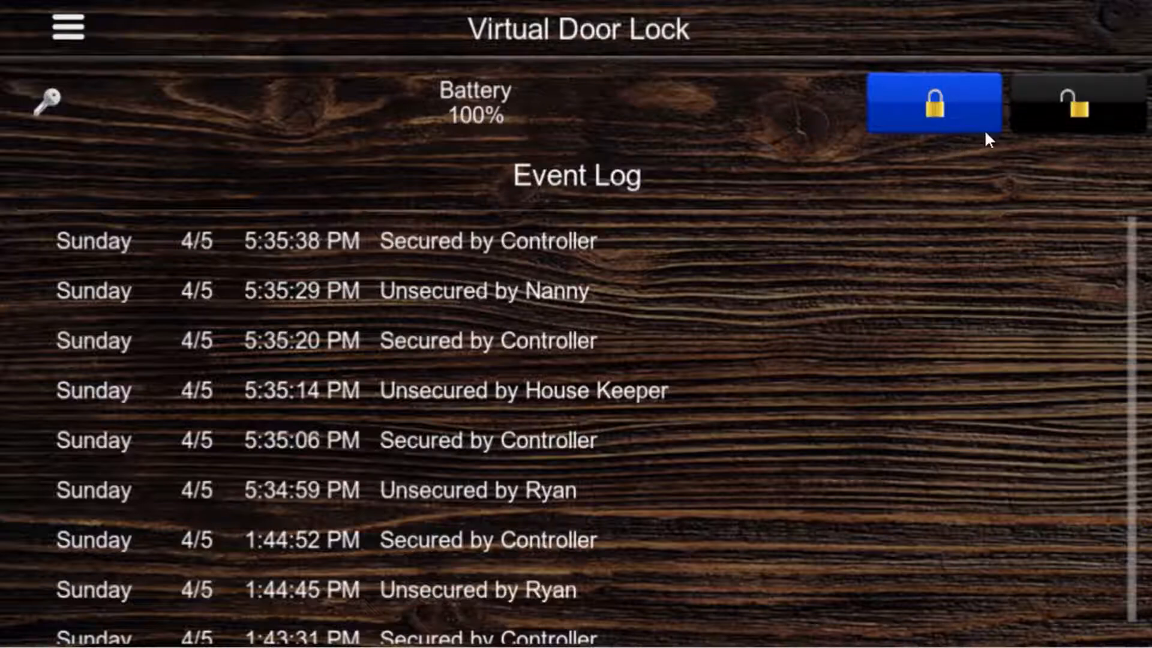
pyautogui.click(1074, 113)
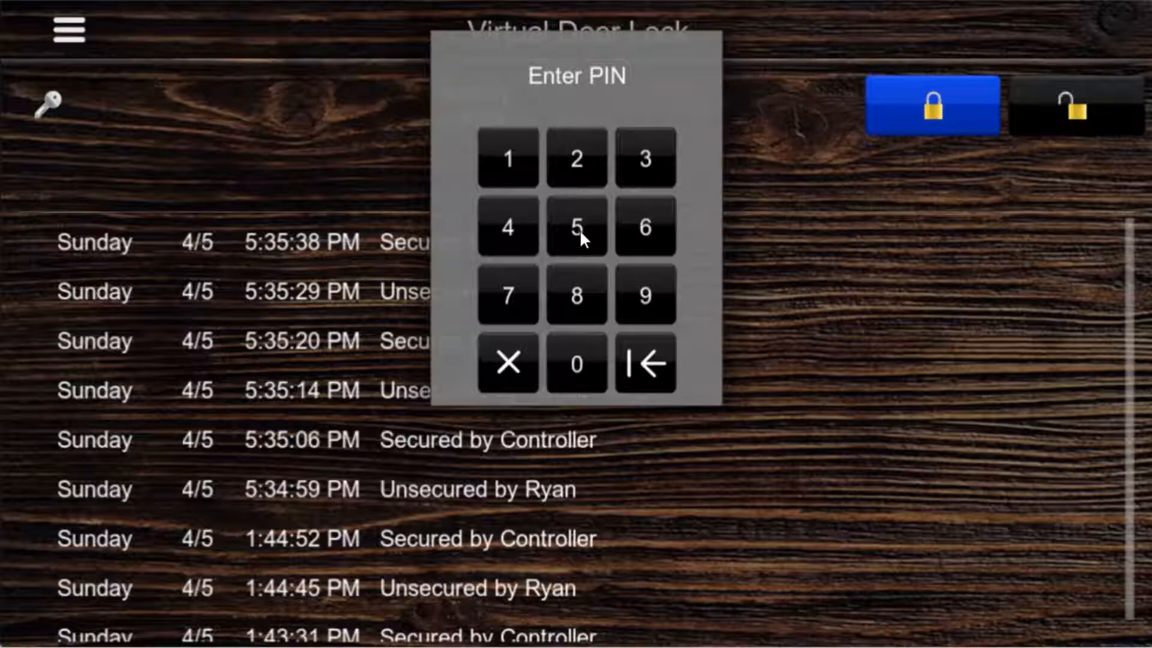
pyautogui.click(647, 159)
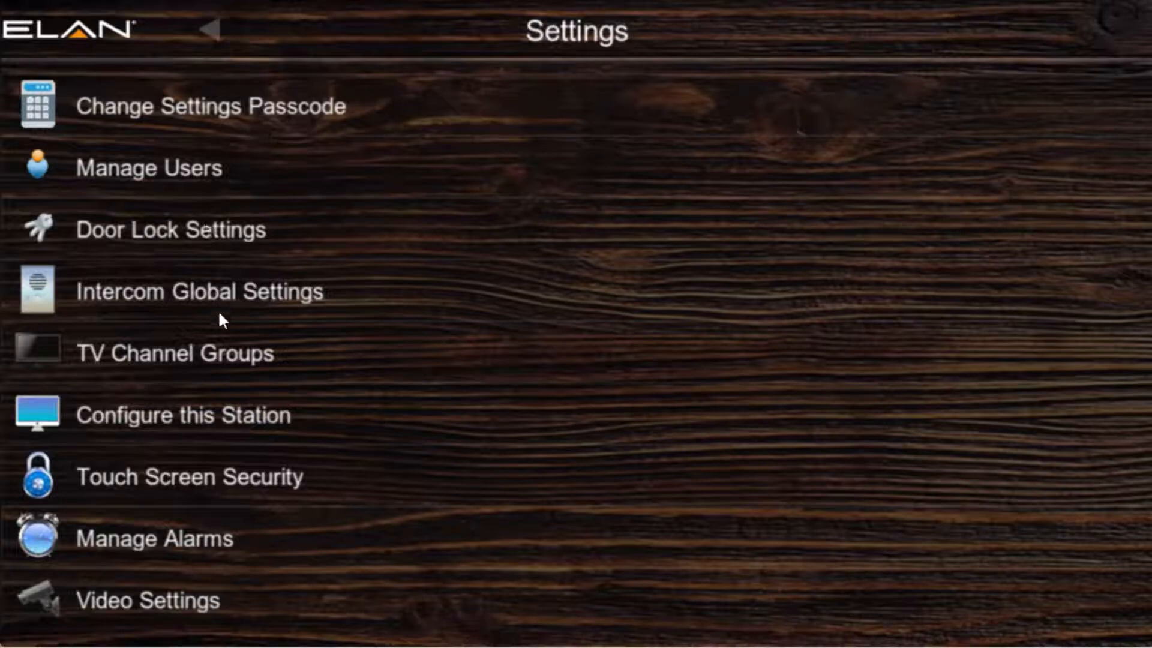
# Step: Examine the Front Door station's volume, night brightness and status colour settings within Intercom Global Settings
pyautogui.click(254, 303)
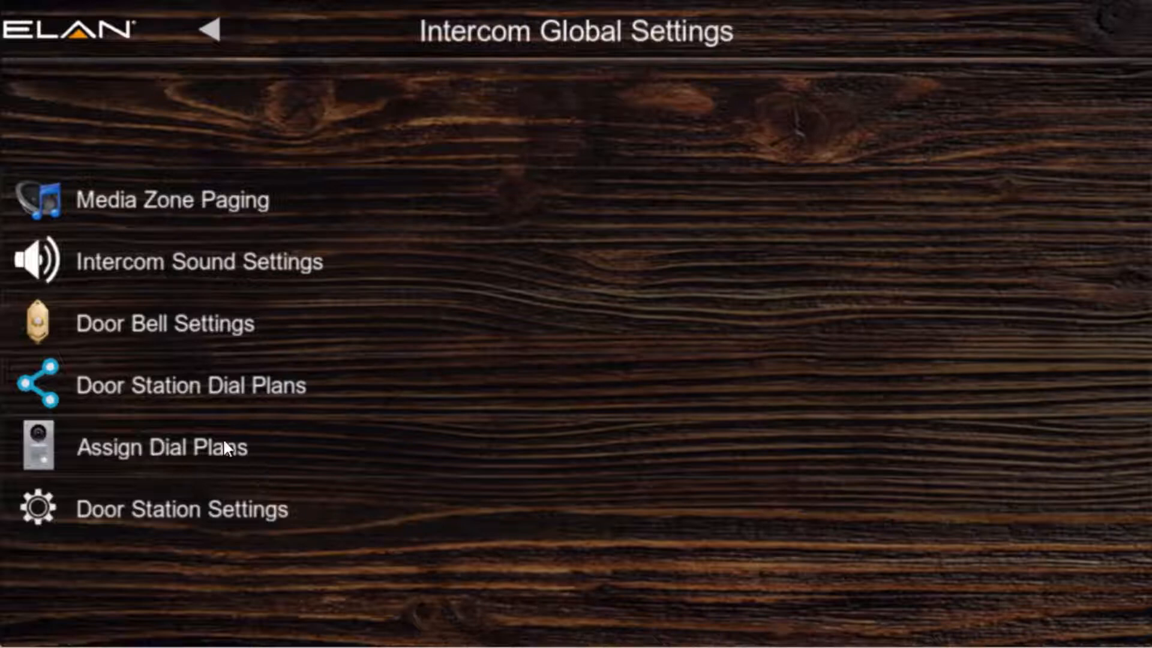
pyautogui.click(225, 516)
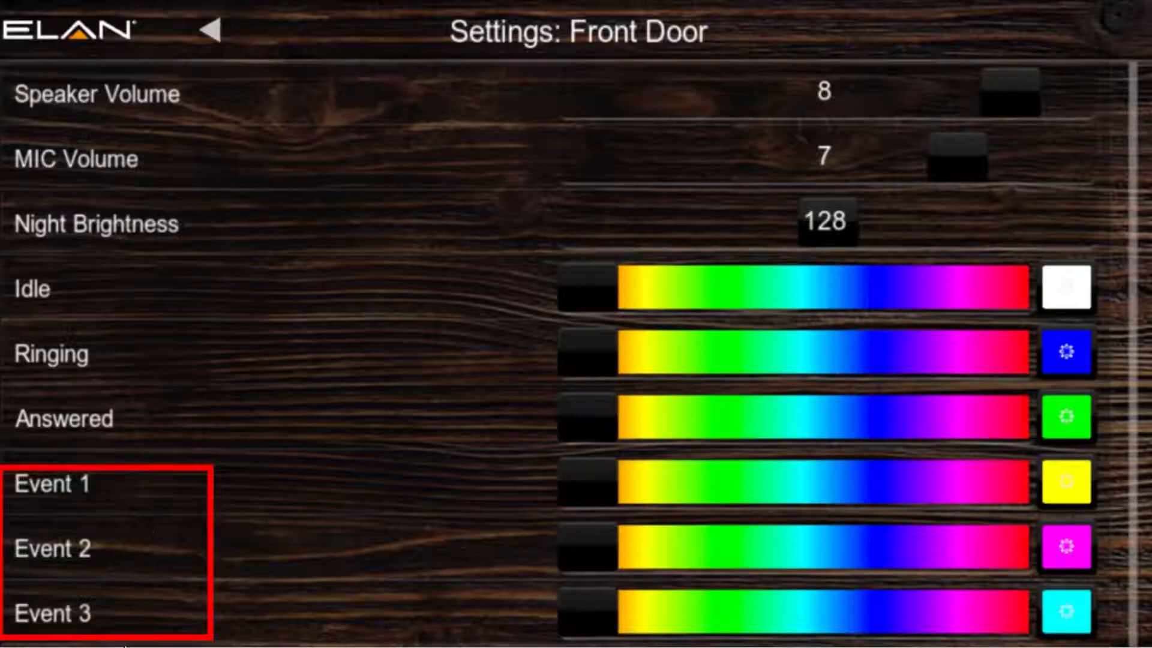
pyautogui.click(210, 30)
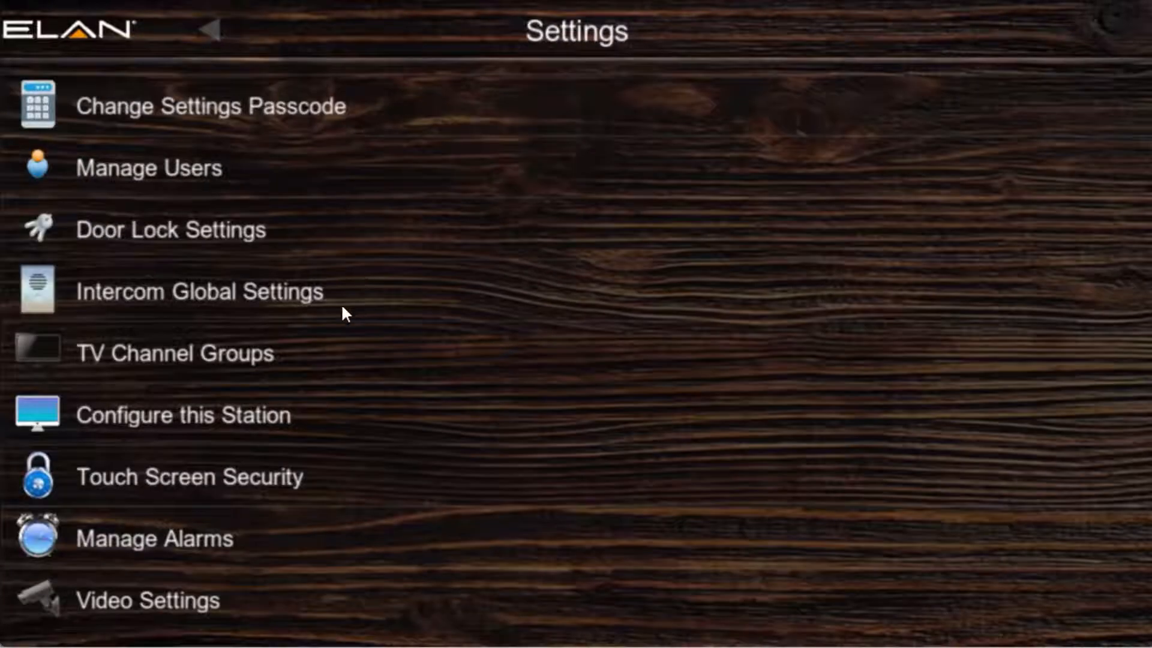
# Step: Include ESPN and ESPN2 in the SPORTS channel group, and add a personal group with ESPN, ESPN2, Comedy Central, Discovery and A&E
pyautogui.click(268, 366)
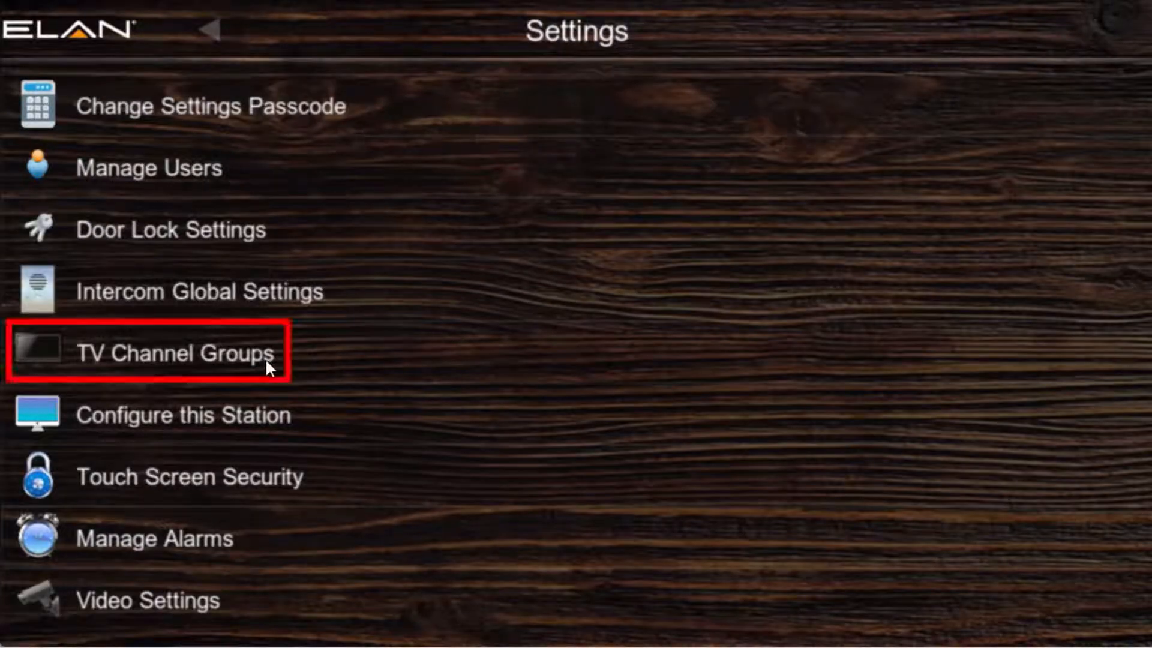
pyautogui.click(226, 360)
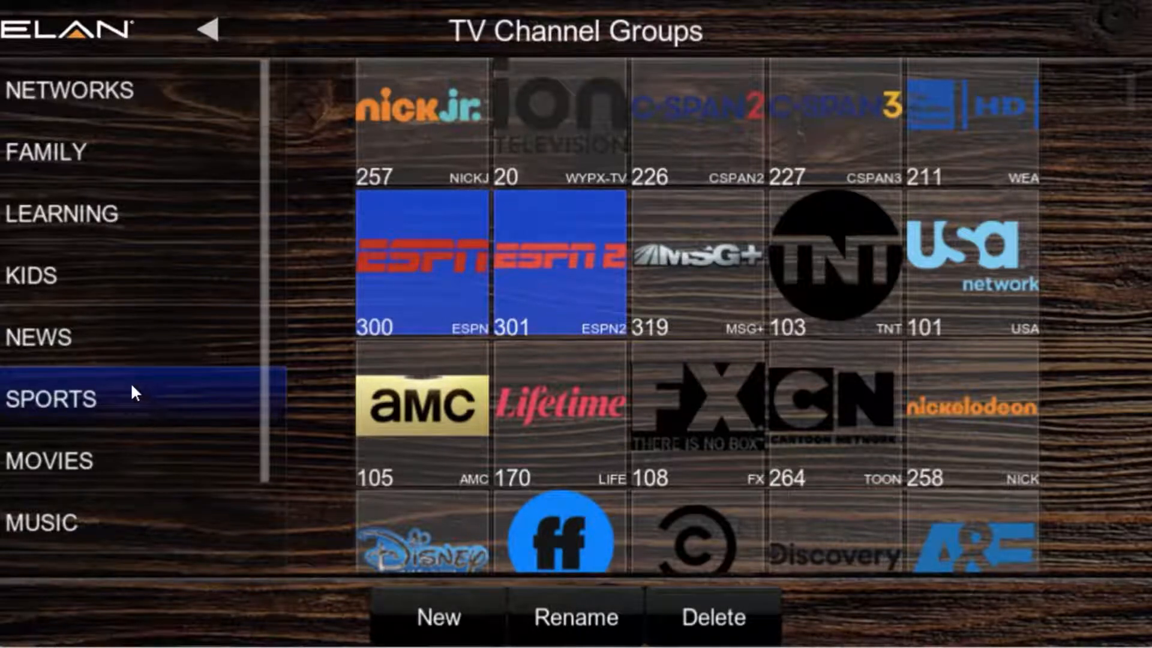
pyautogui.click(129, 408)
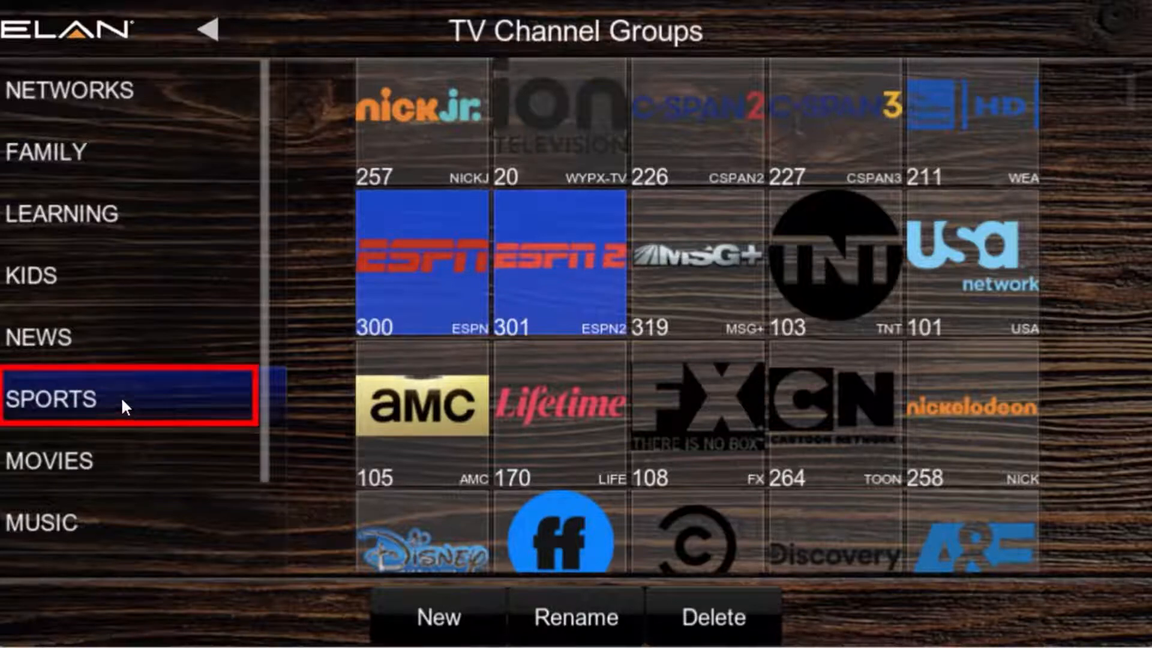
pyautogui.click(422, 273)
pyautogui.click(564, 277)
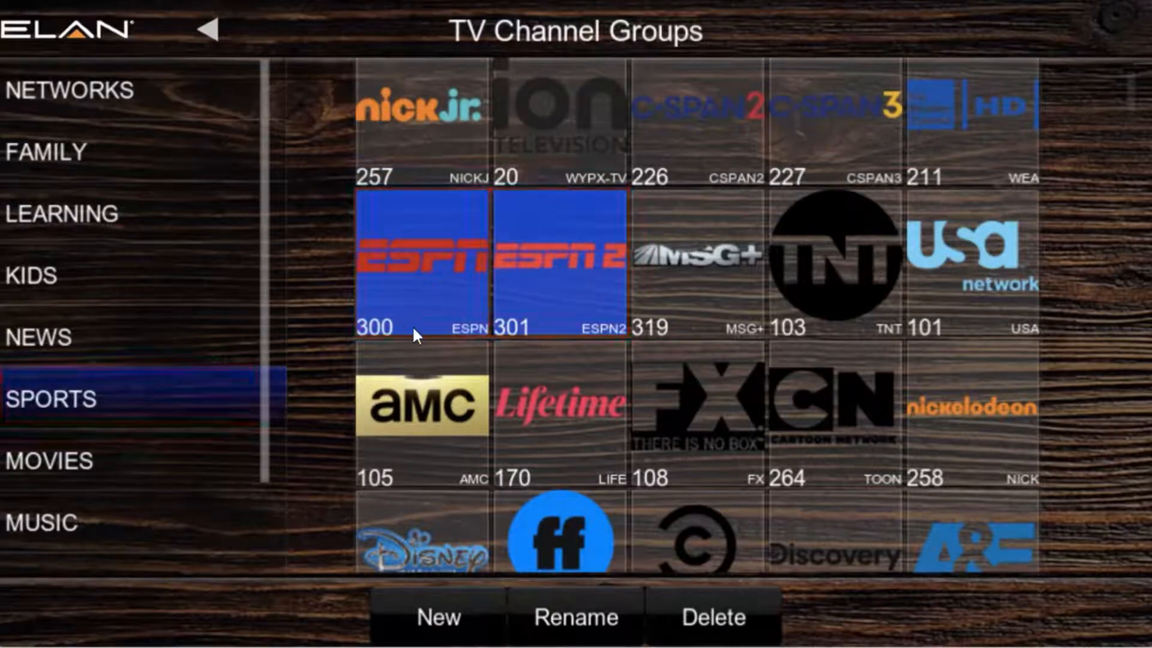
pyautogui.click(434, 618)
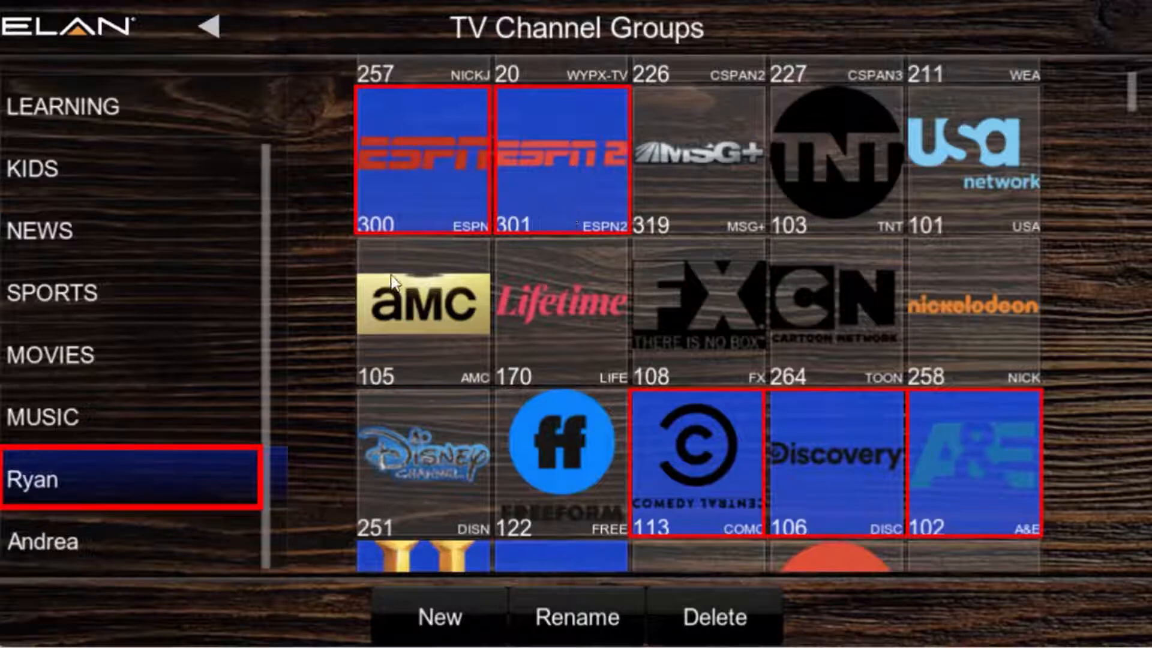
# Step: View the Living Room cable guide filtered by the SPORTS group and by the first personal channel group
pyautogui.click(76, 28)
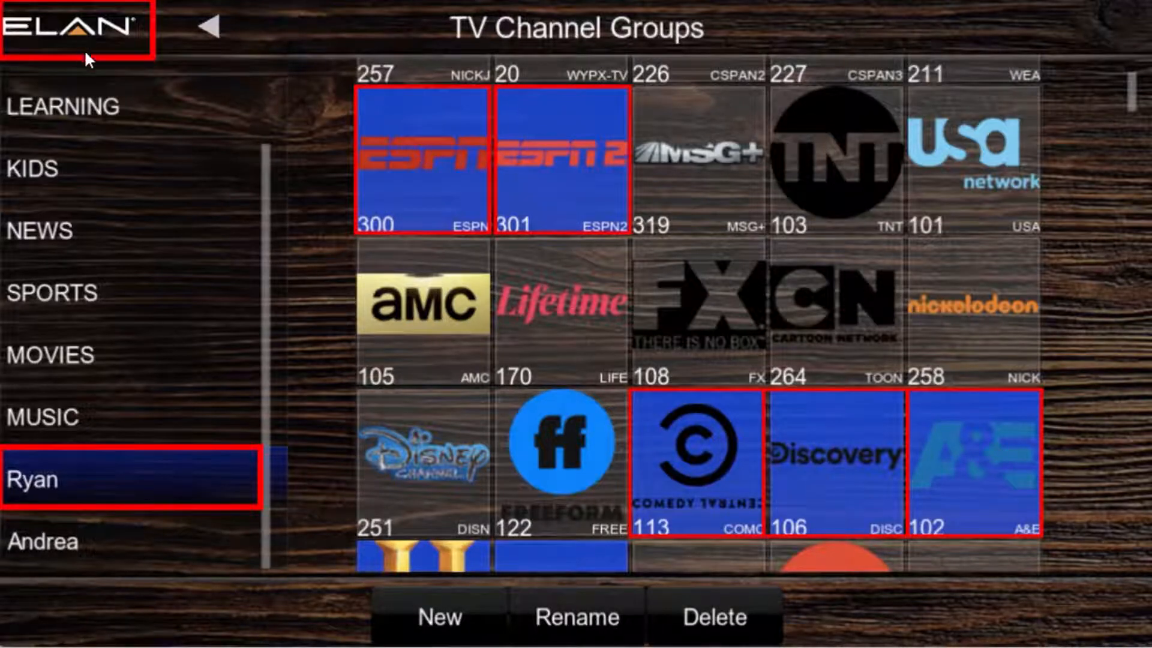
pyautogui.click(96, 23)
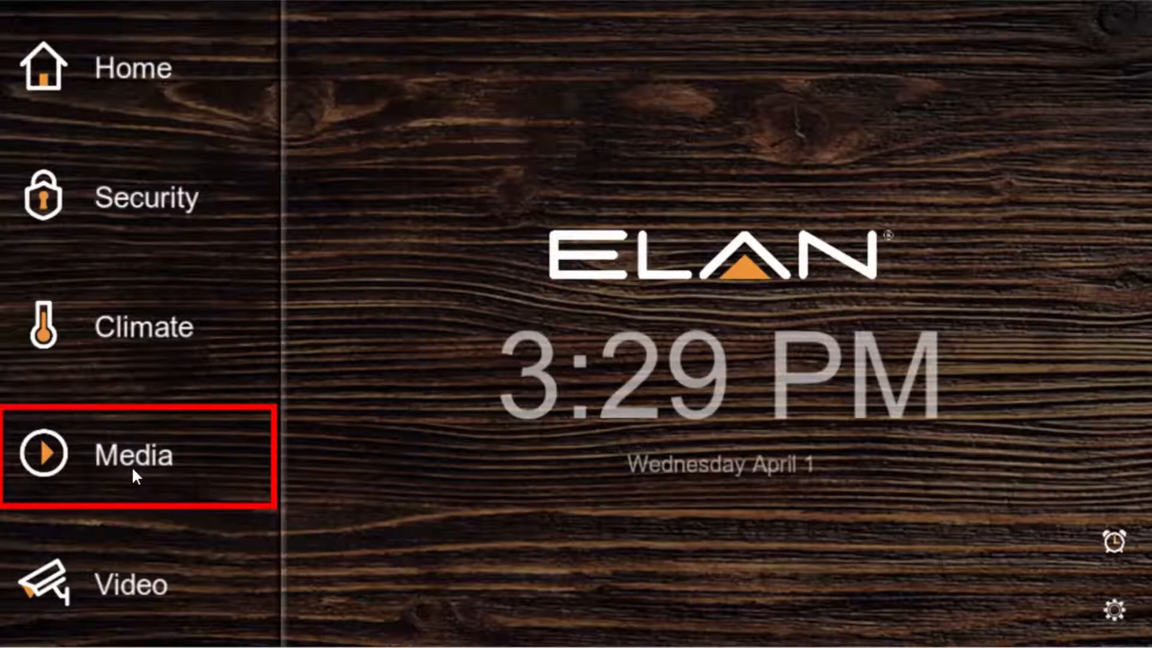
pyautogui.click(153, 468)
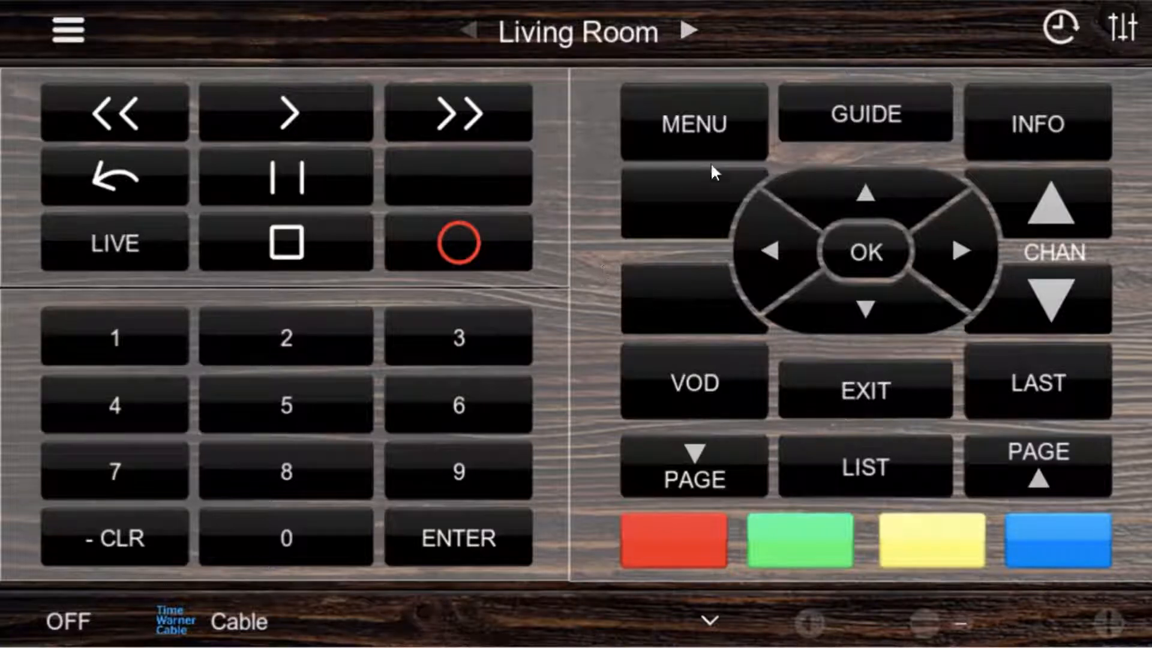
pyautogui.click(1059, 27)
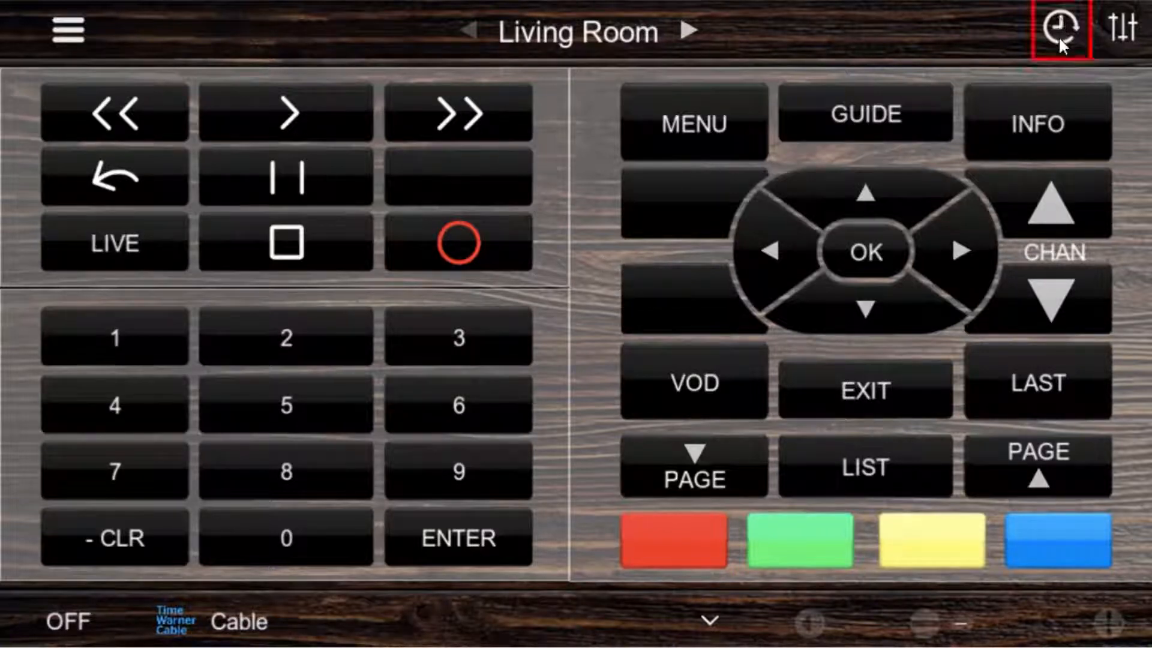
pyautogui.click(1059, 33)
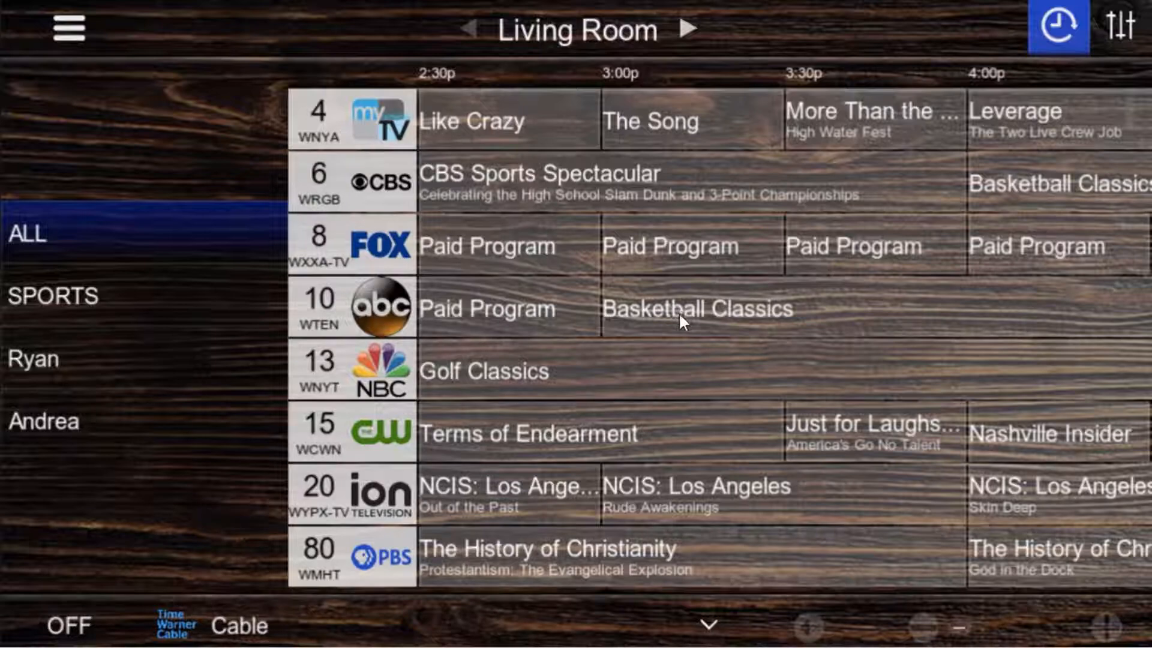
pyautogui.click(111, 300)
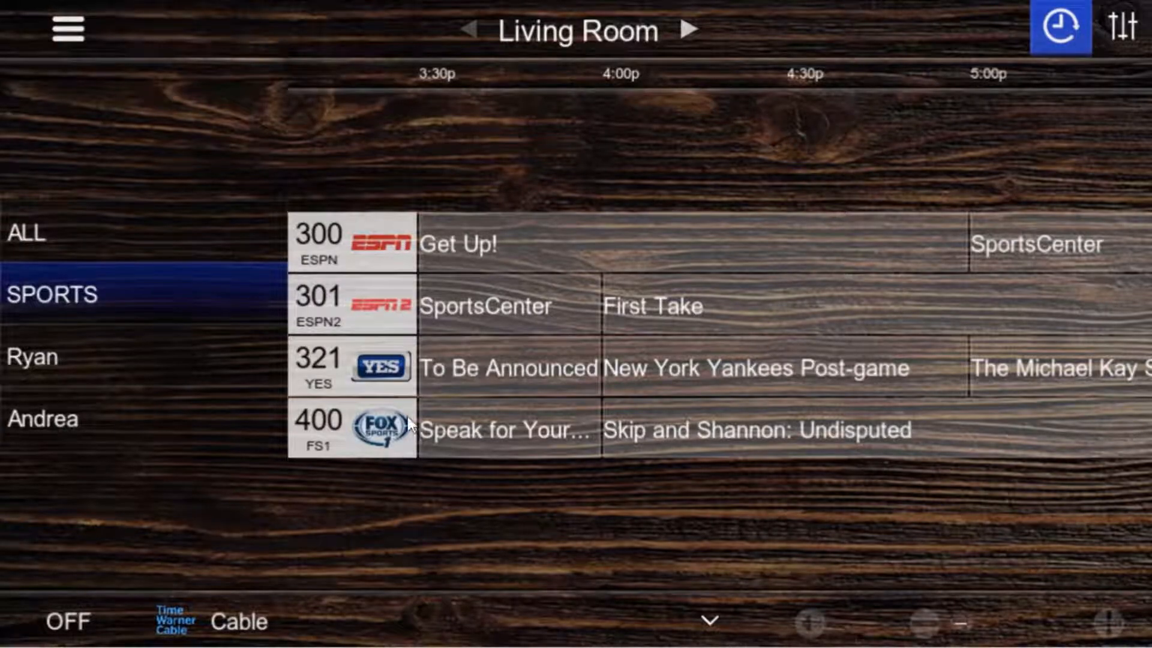
pyautogui.click(180, 359)
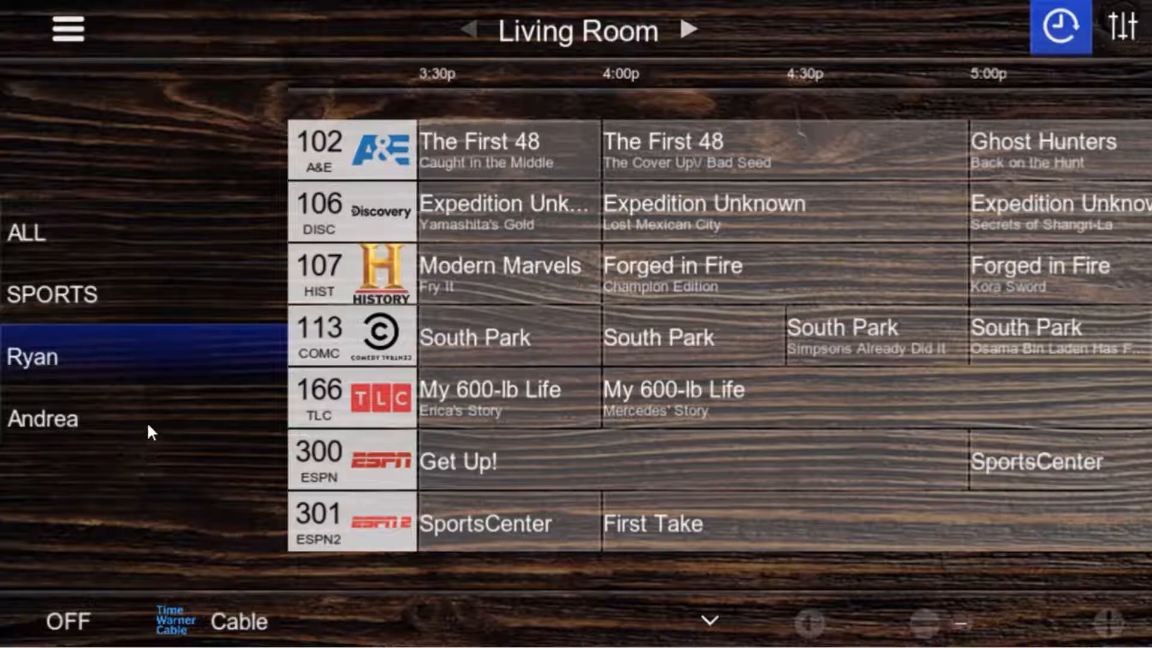
# Step: View the second personal channel group in the Living Room guide, and page through the channel groups on the handheld remote
pyautogui.click(127, 431)
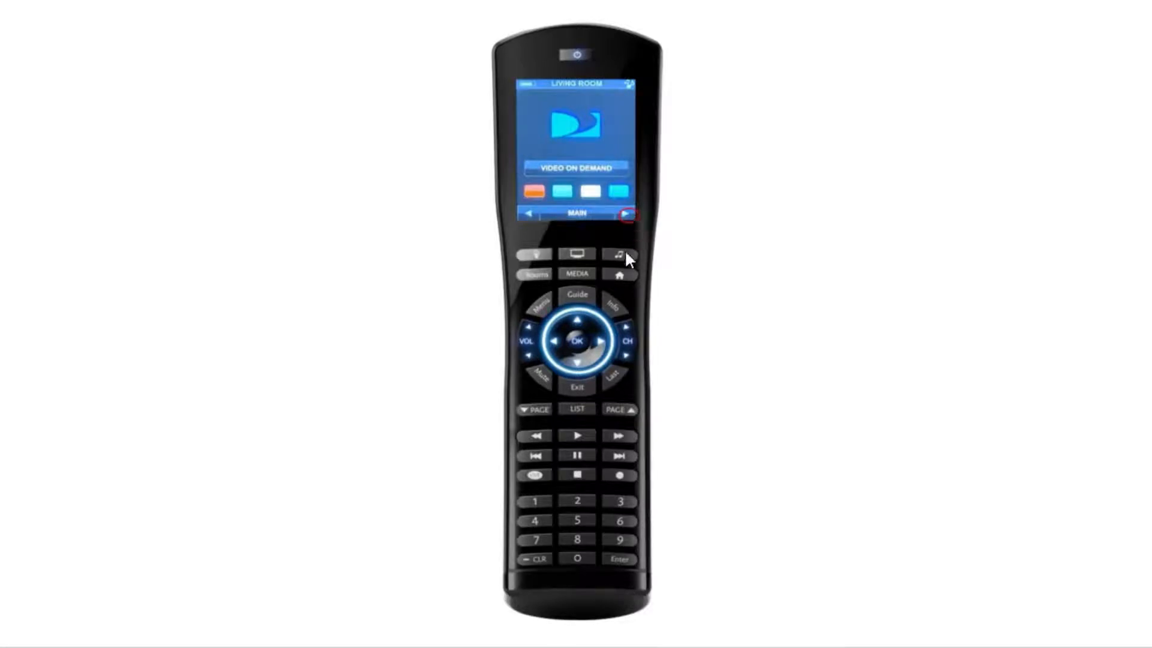
pyautogui.click(629, 213)
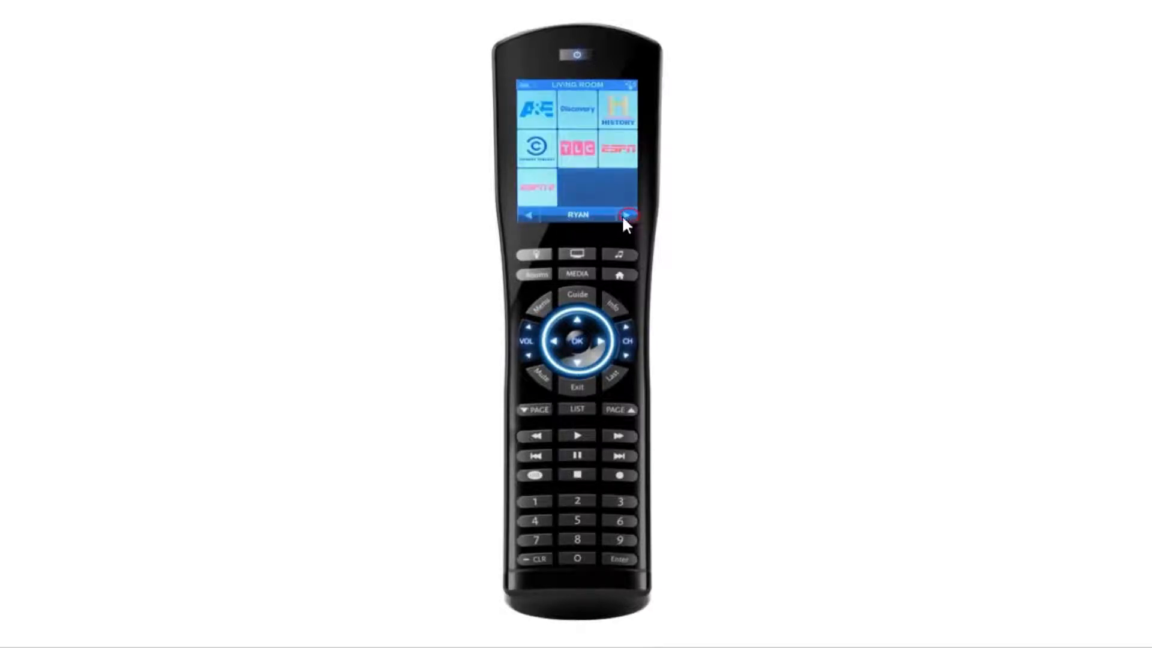
pyautogui.click(627, 216)
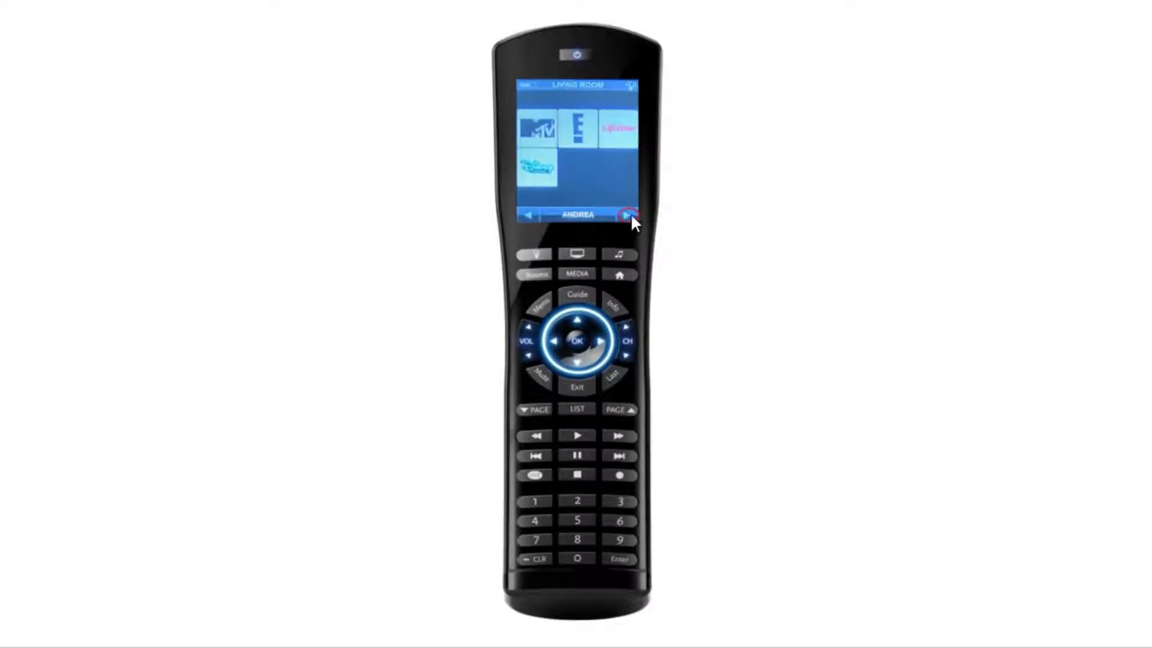
pyautogui.click(629, 215)
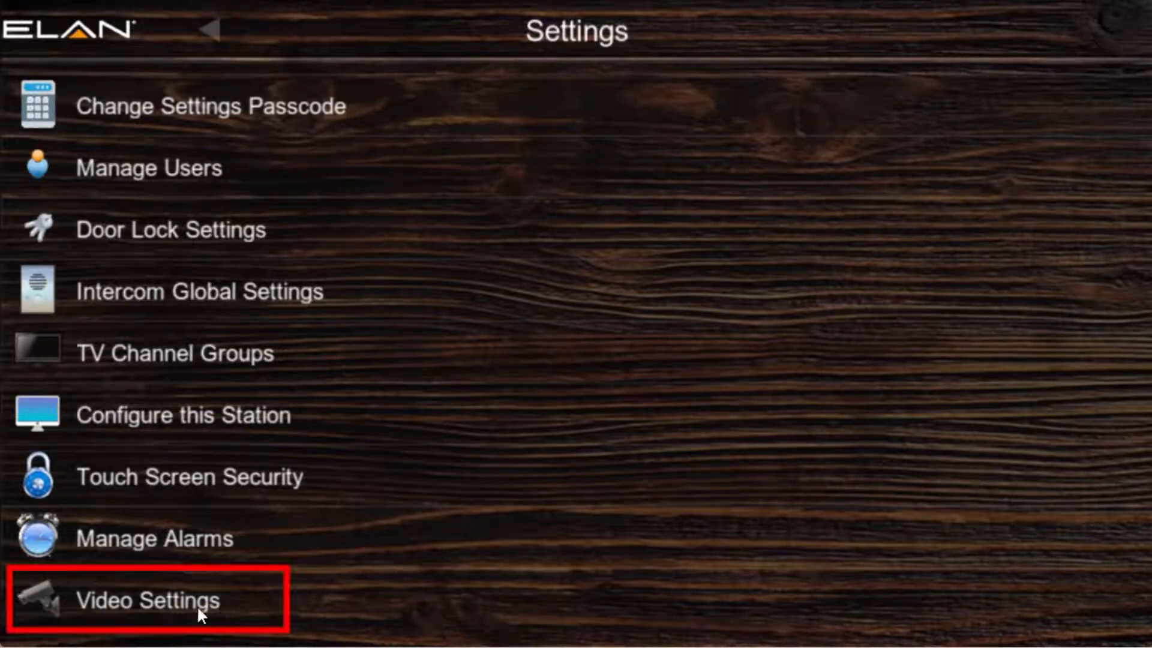
# Step: Select the Front Door channel in Video Settings and set its recording schedule to Custom
pyautogui.click(178, 612)
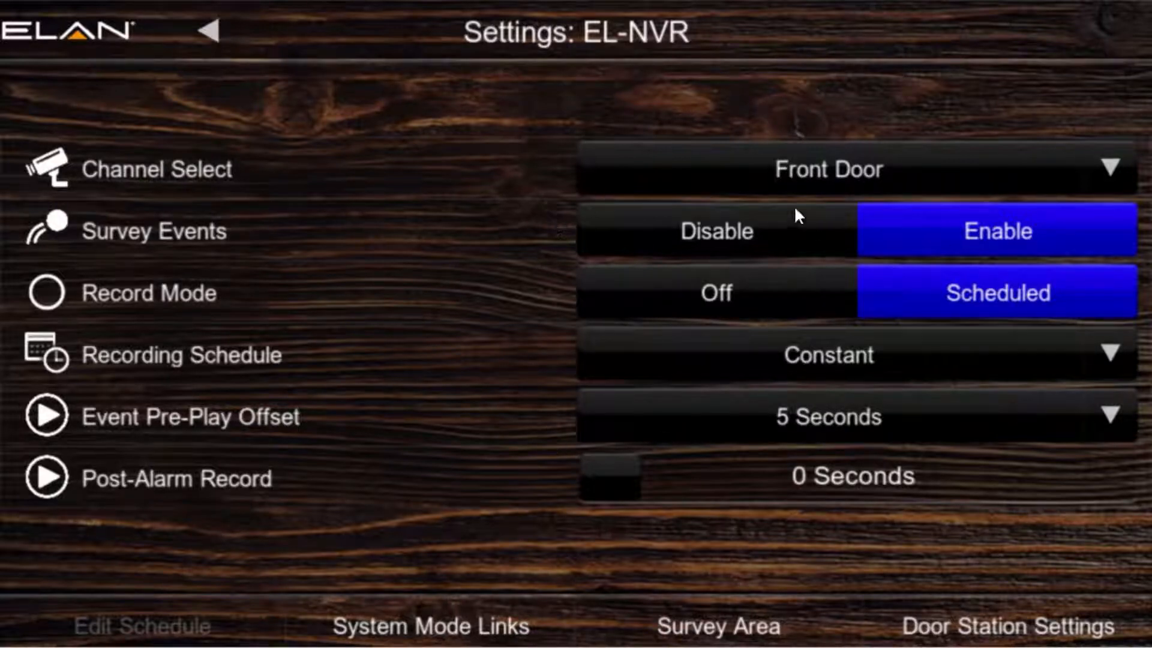
pyautogui.click(1108, 170)
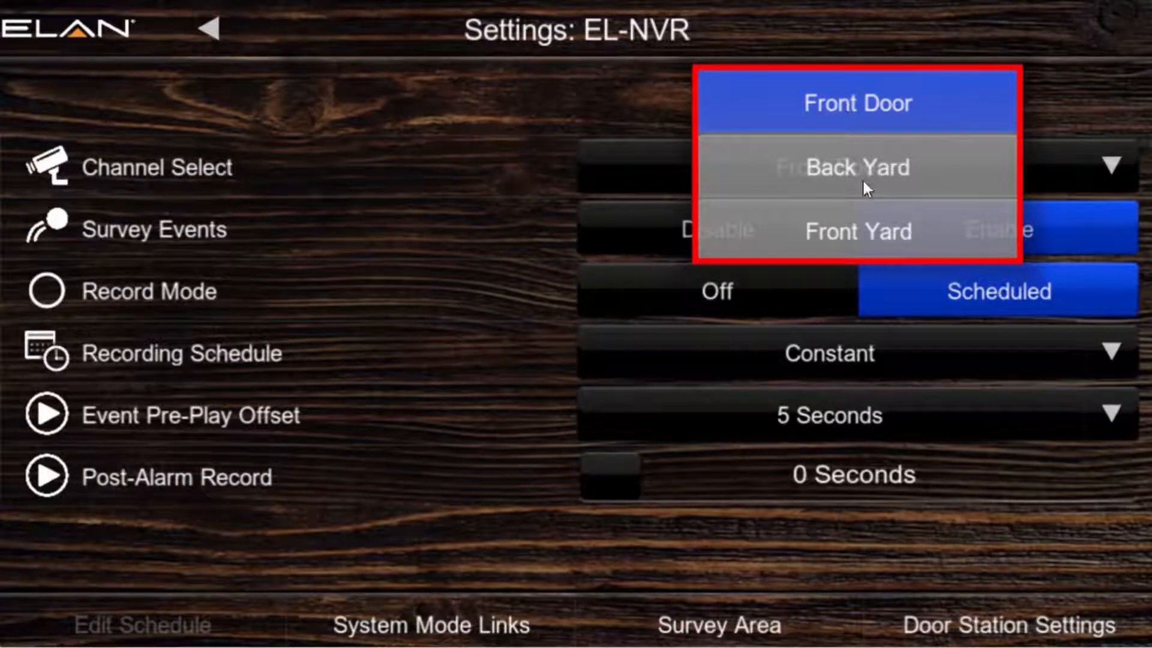
pyautogui.click(852, 103)
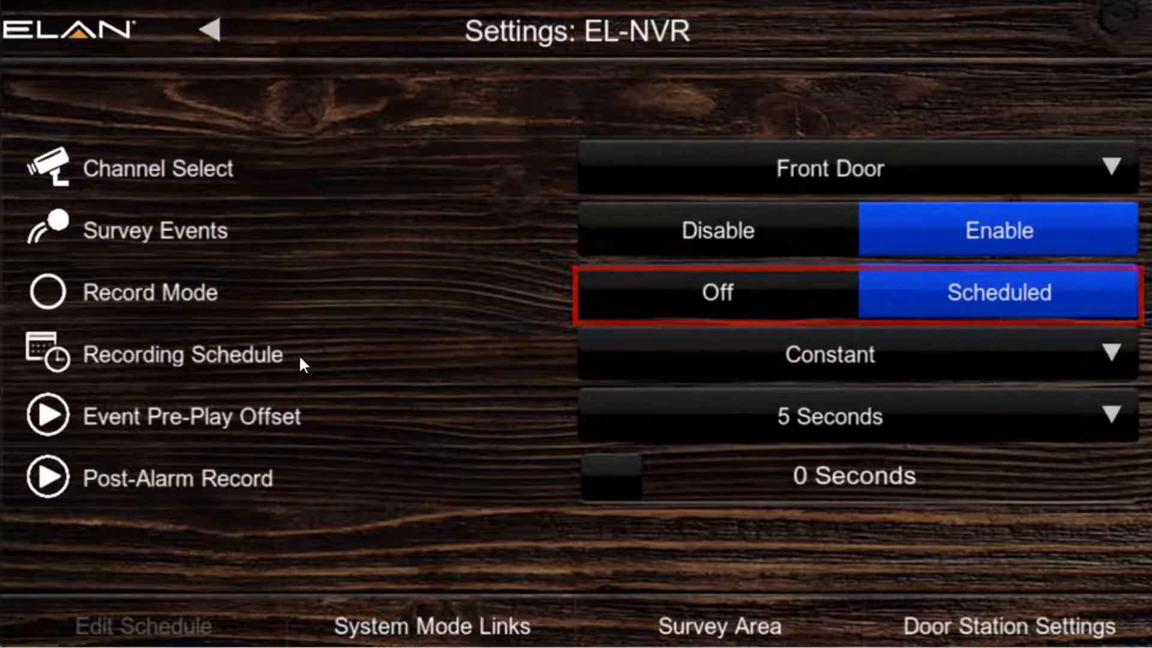
pyautogui.click(655, 348)
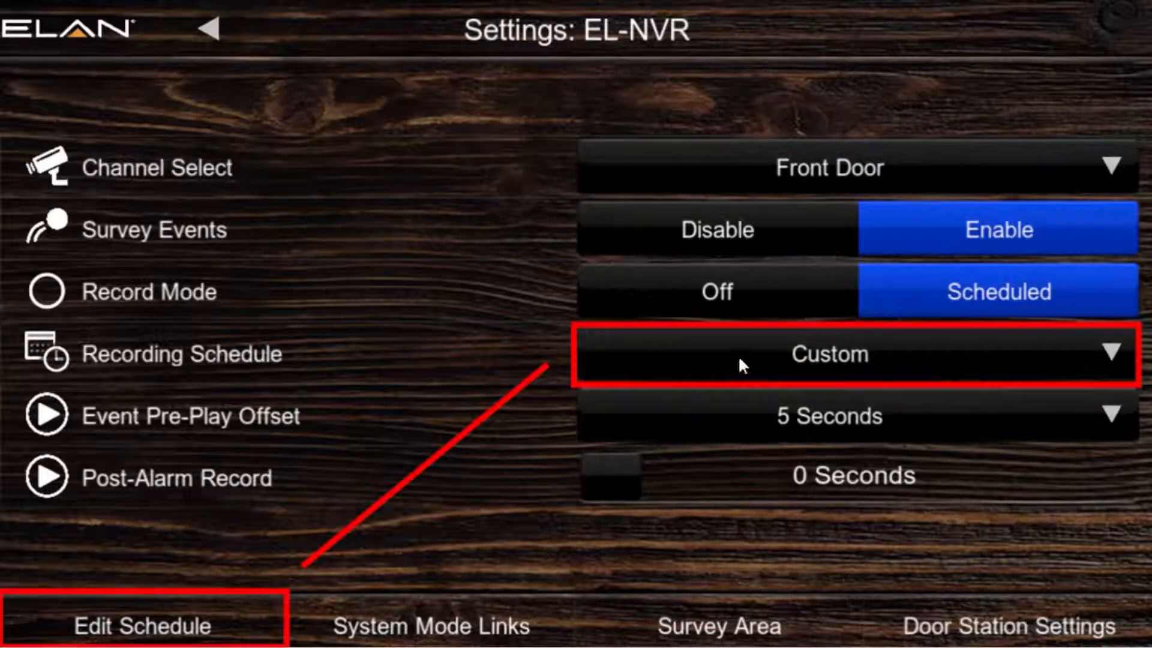
# Step: Go through the Constant, Motion and Off modes of the Front Door's weekly recording schedule and apply the schedule
pyautogui.click(161, 624)
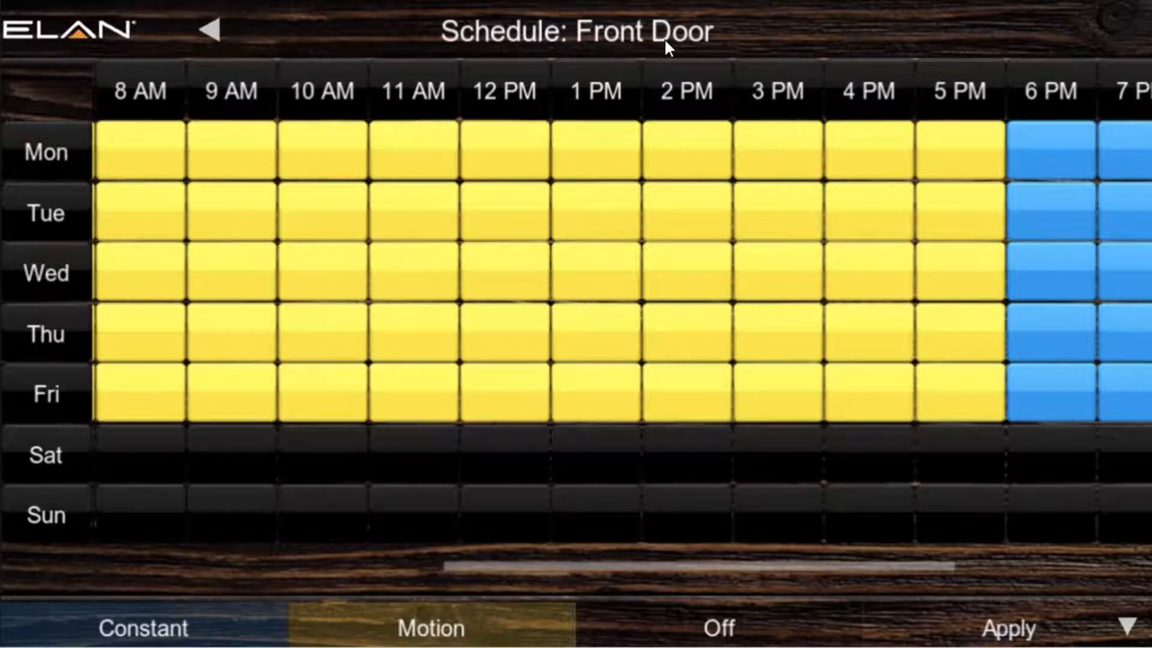
pyautogui.click(103, 624)
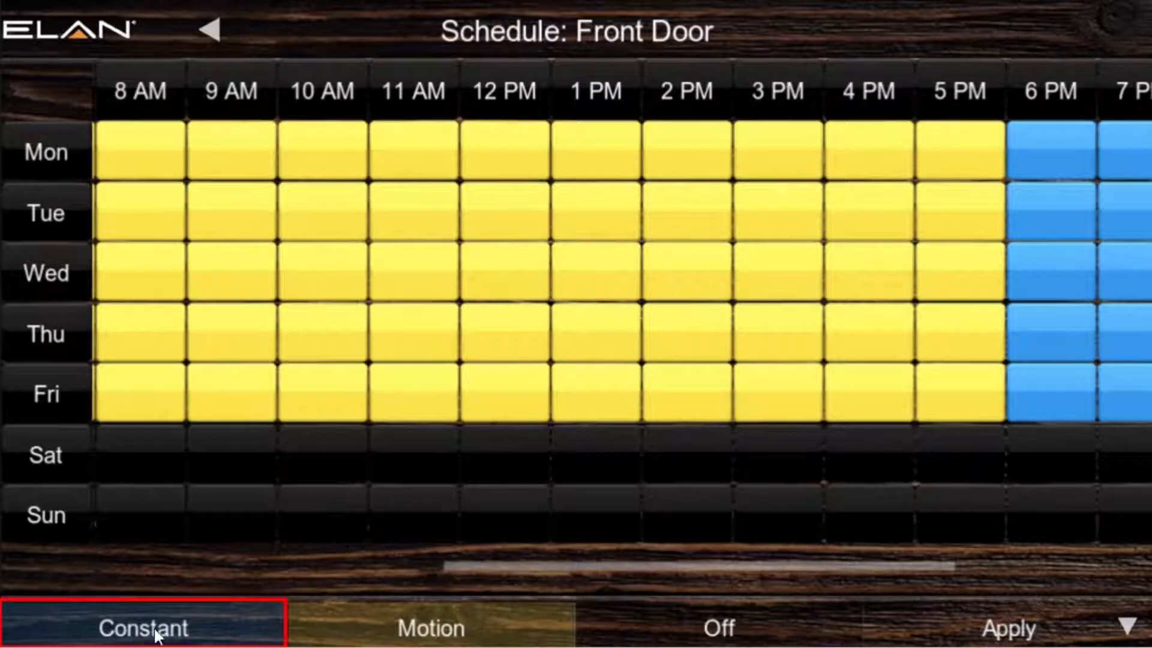
pyautogui.click(557, 625)
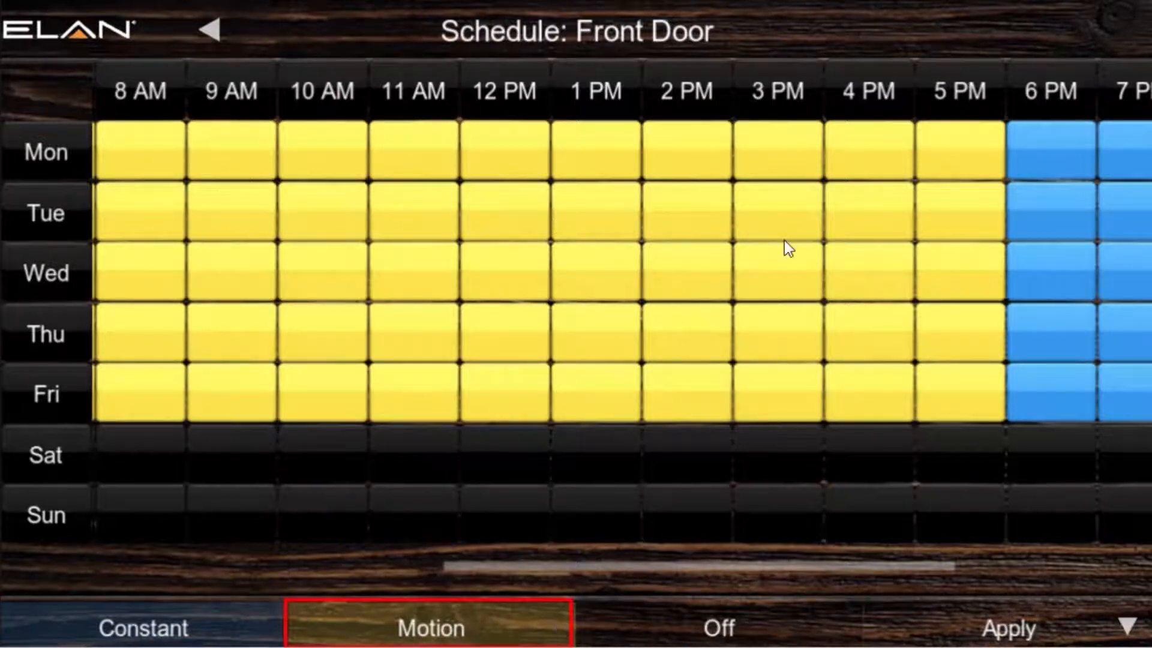
pyautogui.click(736, 624)
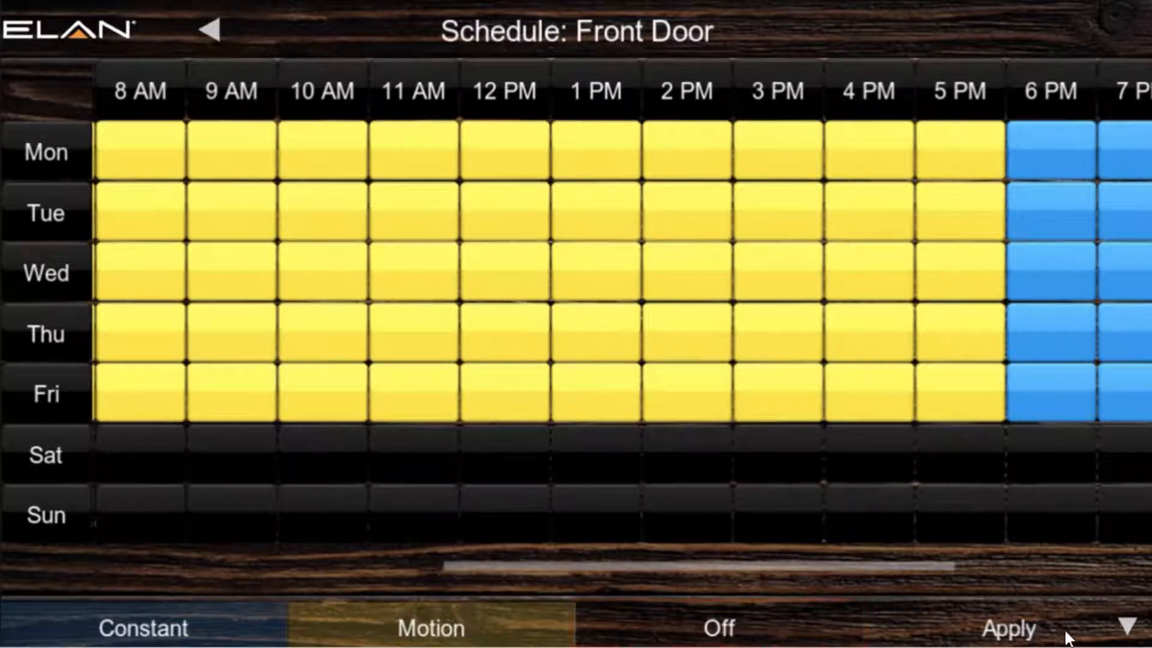
pyautogui.click(1098, 634)
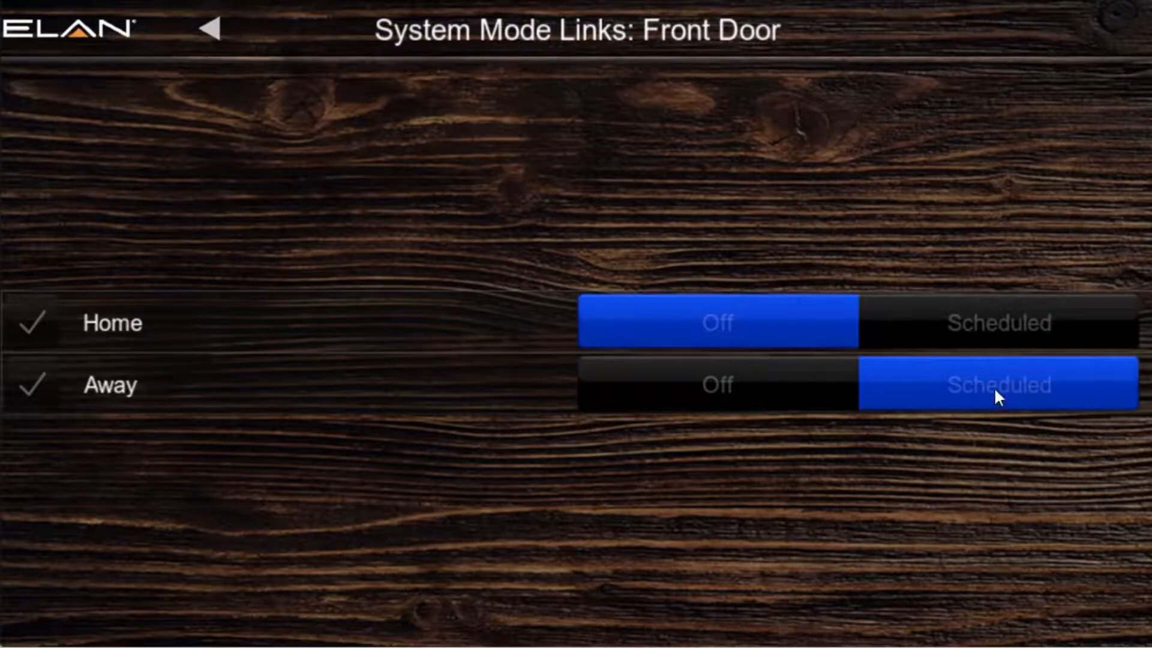
# Step: Mask the driveway area around the white pickup with privacy mask area 1 in the Front Yard camera settings, and apply it
pyautogui.click(210, 29)
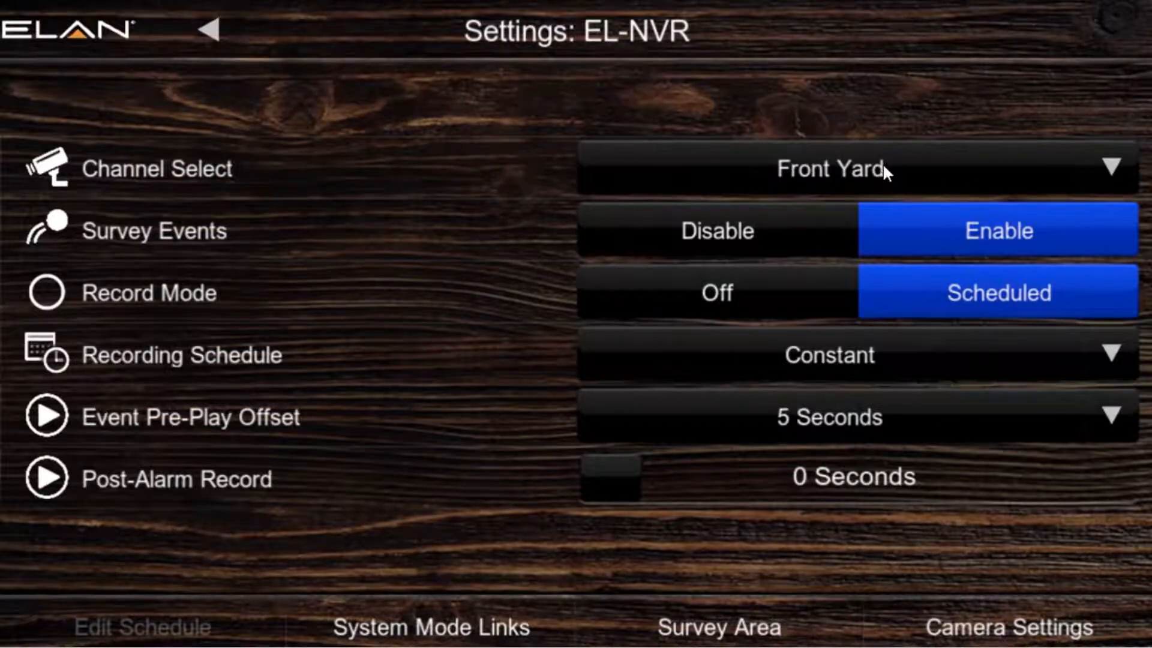
pyautogui.click(1001, 630)
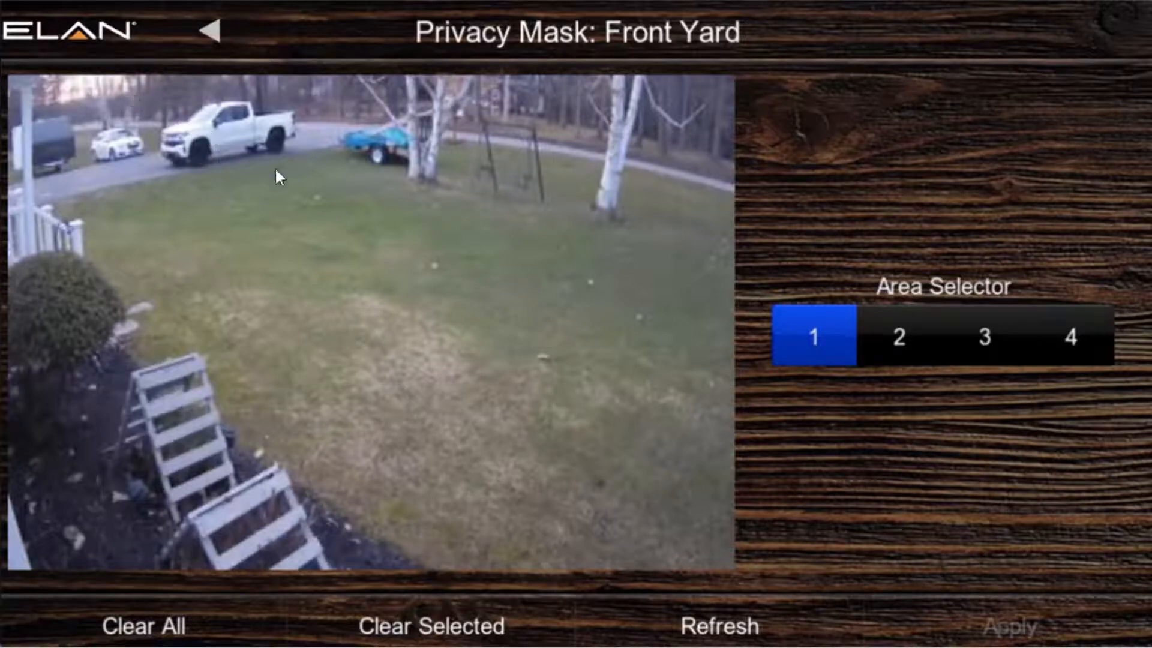
pyautogui.moveTo(324, 199); pyautogui.dragTo(330, 200)
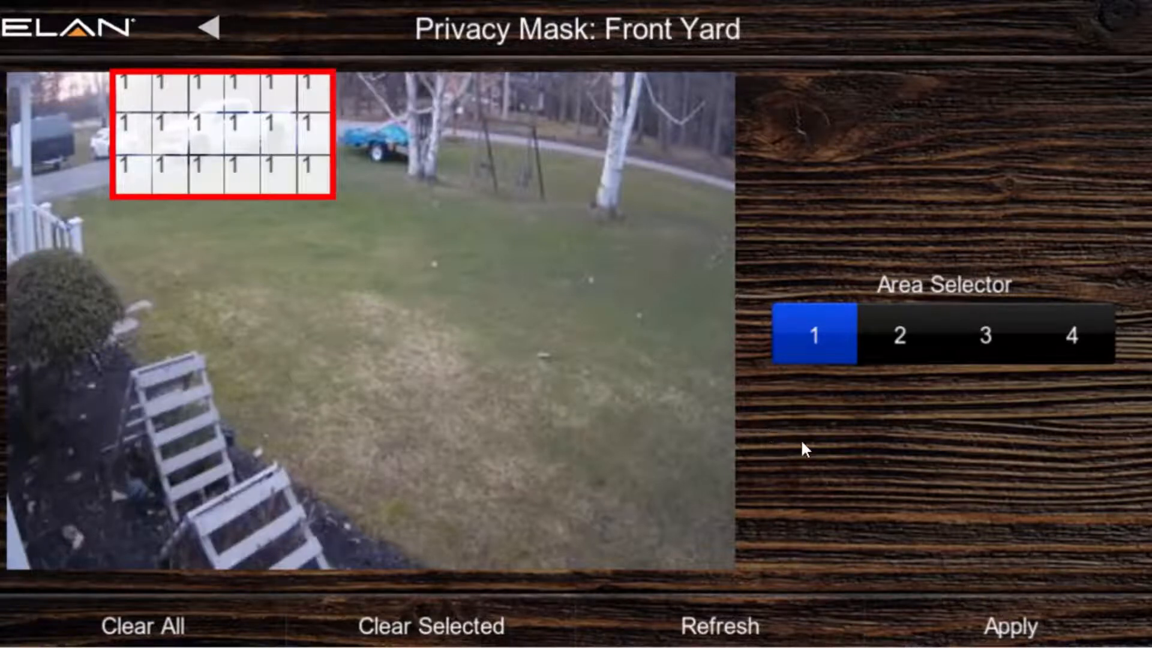
pyautogui.click(535, 406)
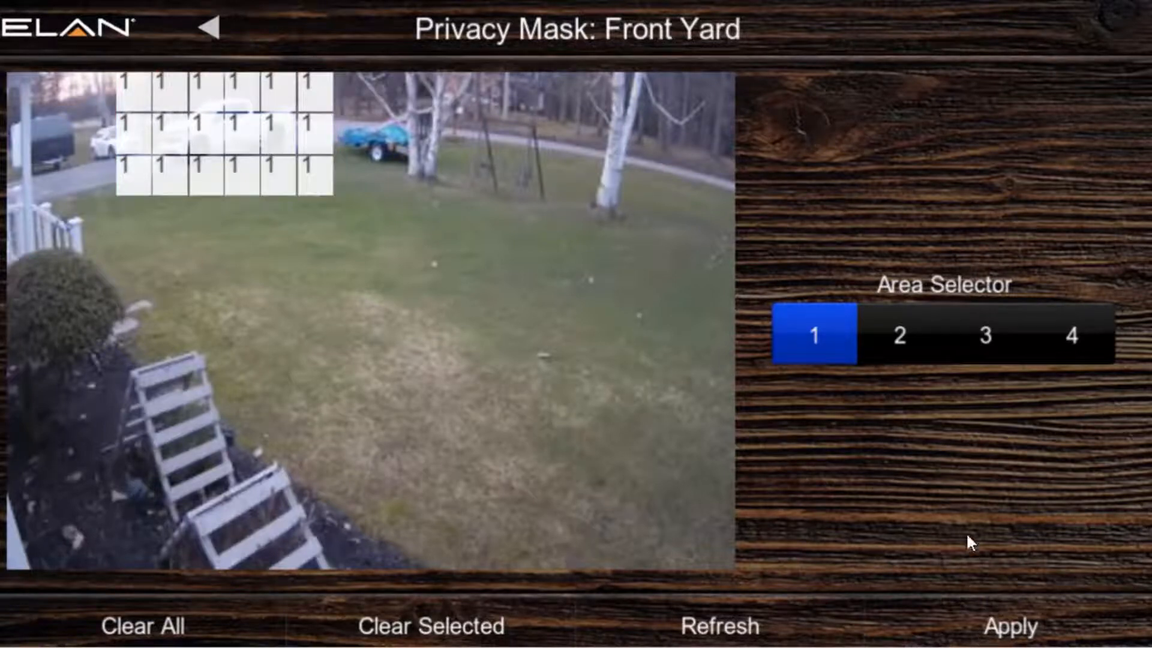
pyautogui.click(1025, 618)
# Step: Check the masked Front Yard live view in the Video section and toggle its privacy mask
pyautogui.click(82, 31)
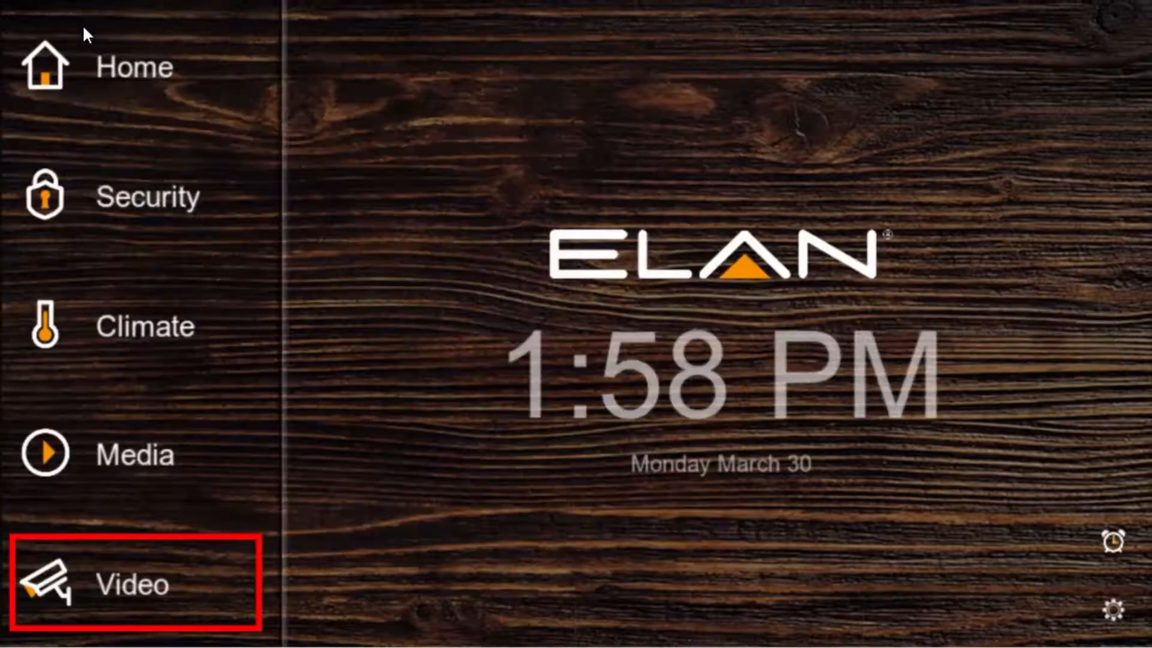
pyautogui.click(138, 600)
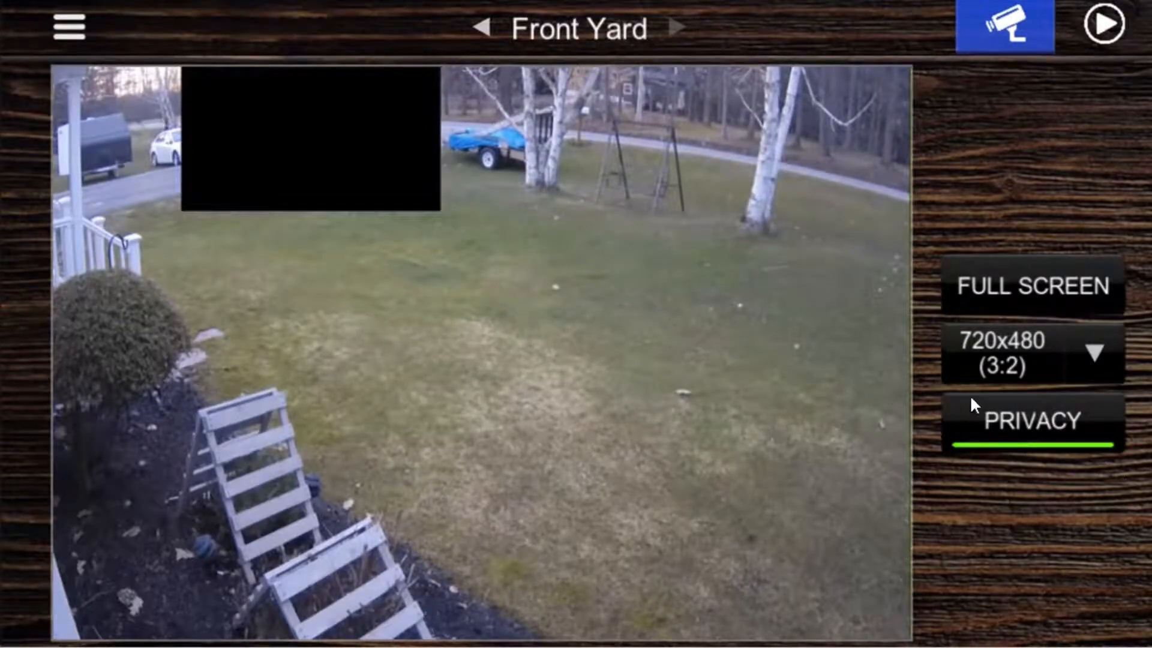
pyautogui.click(1042, 431)
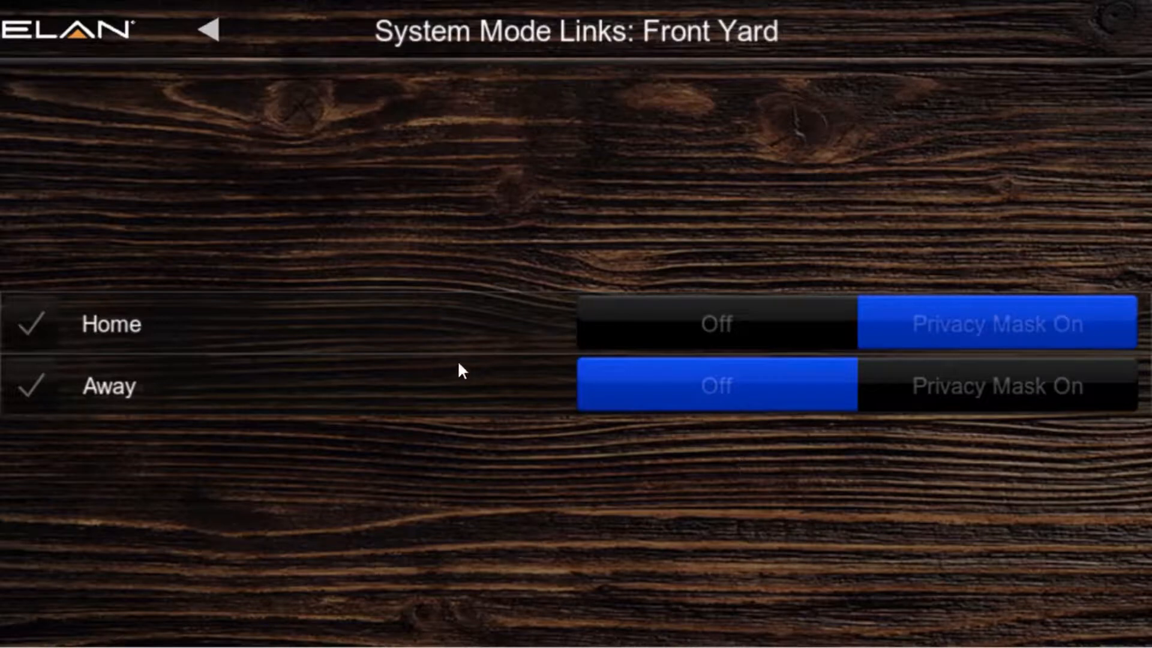
# Step: Examine the Front Yard camera's Survey Area, Object Classification and Auto Focus settings
pyautogui.click(210, 31)
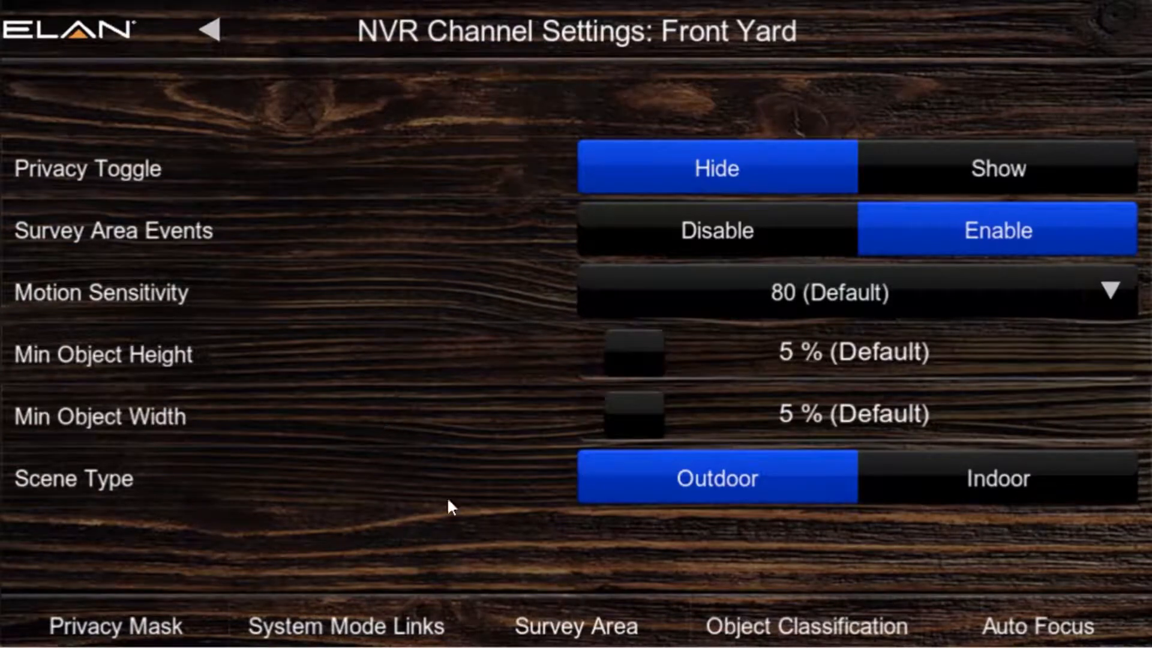
pyautogui.click(598, 638)
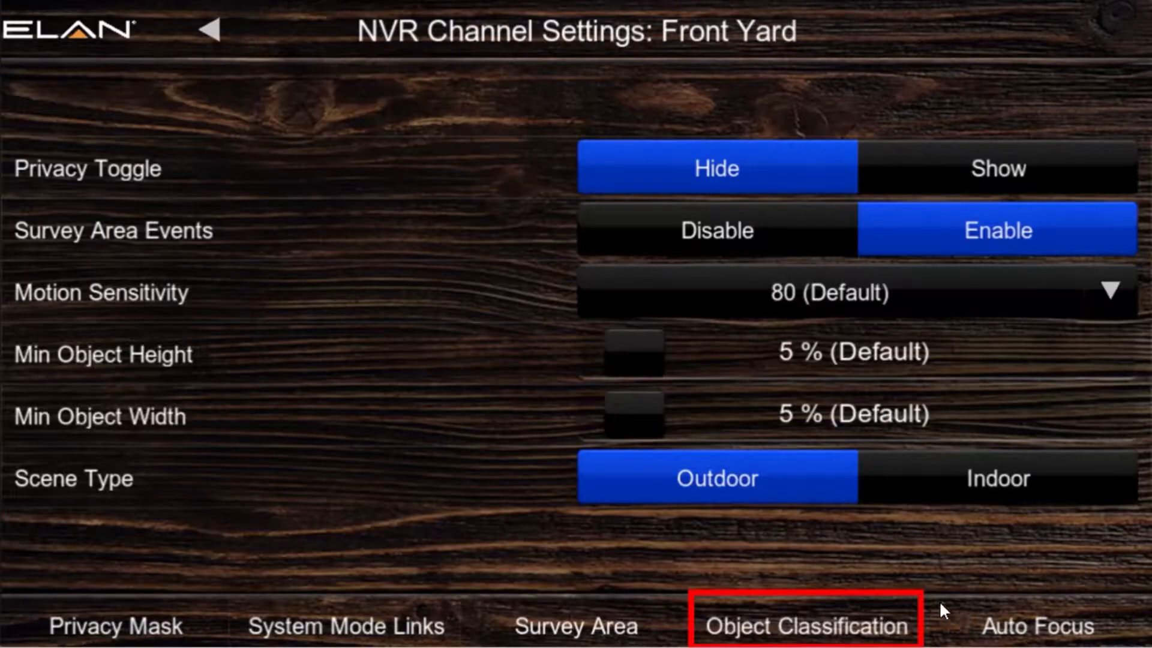
pyautogui.click(827, 618)
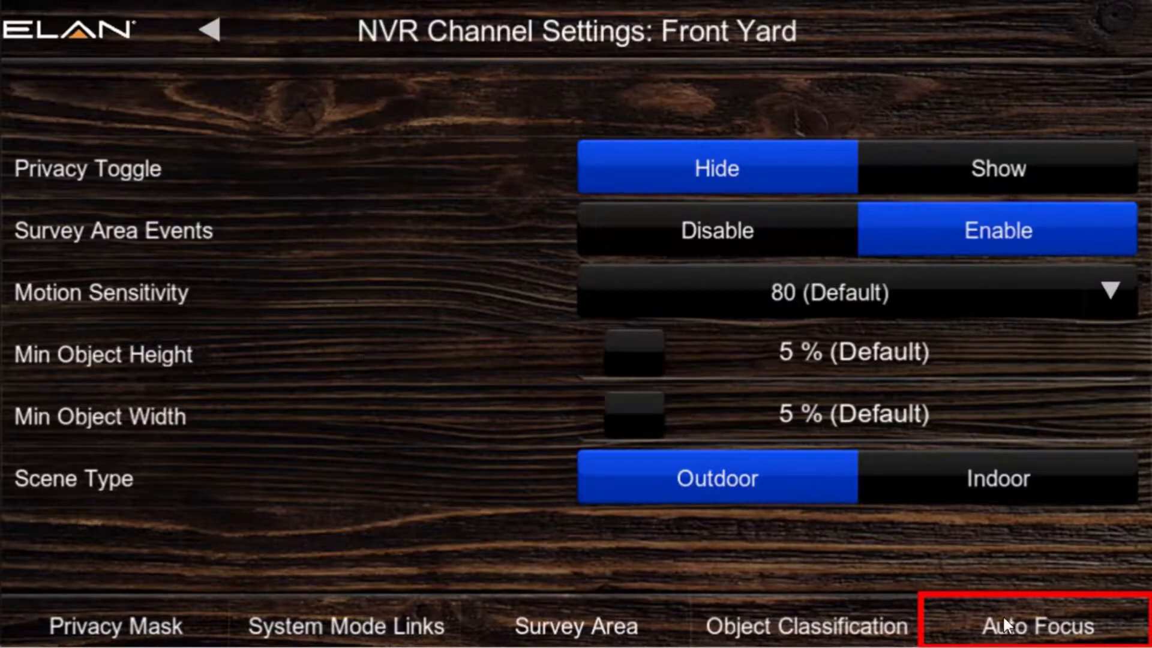
pyautogui.click(1021, 622)
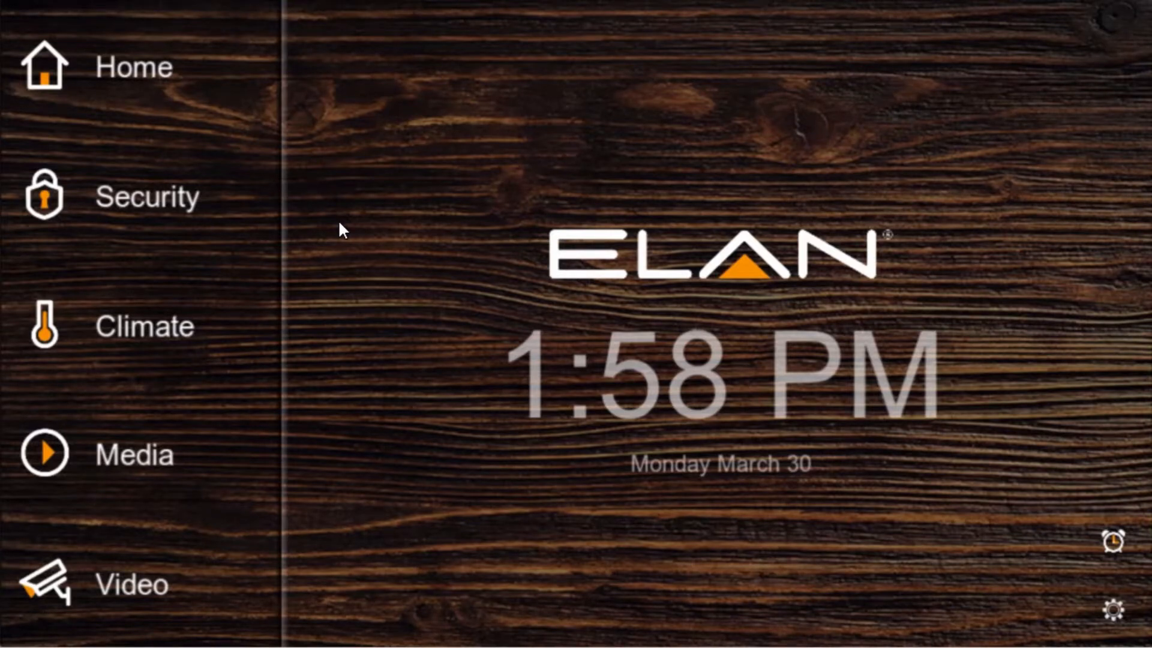
# Step: Open the Front Yard camera's recorded playback and examine its event filter, Event List and Save Clip duration options
pyautogui.click(163, 588)
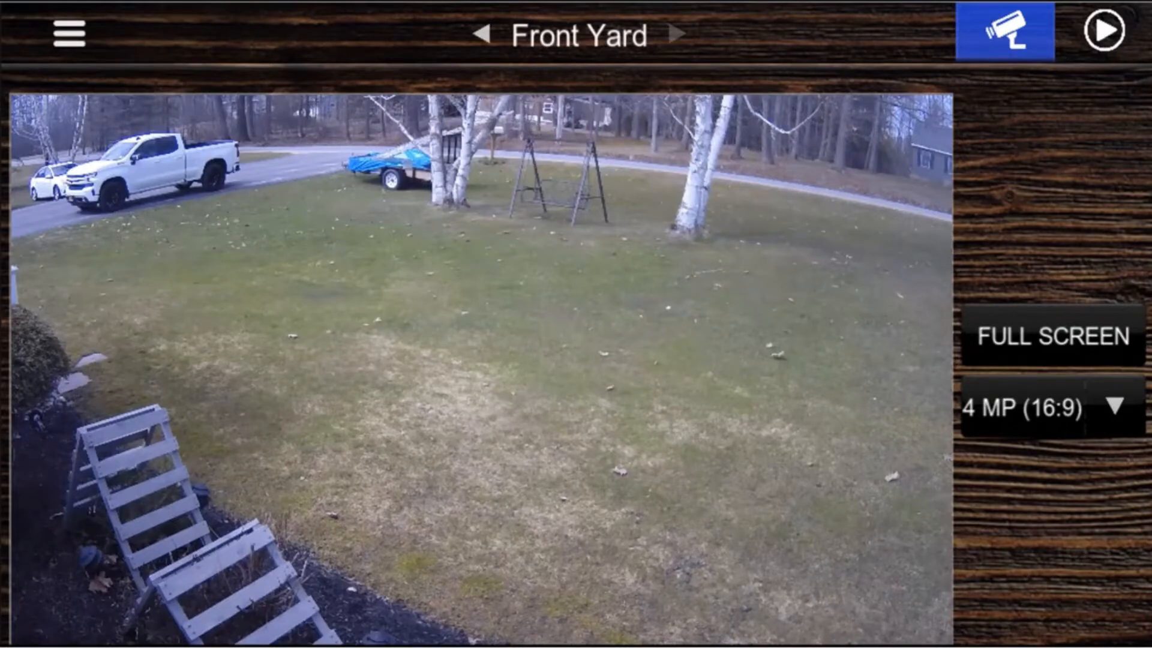
pyautogui.click(1104, 38)
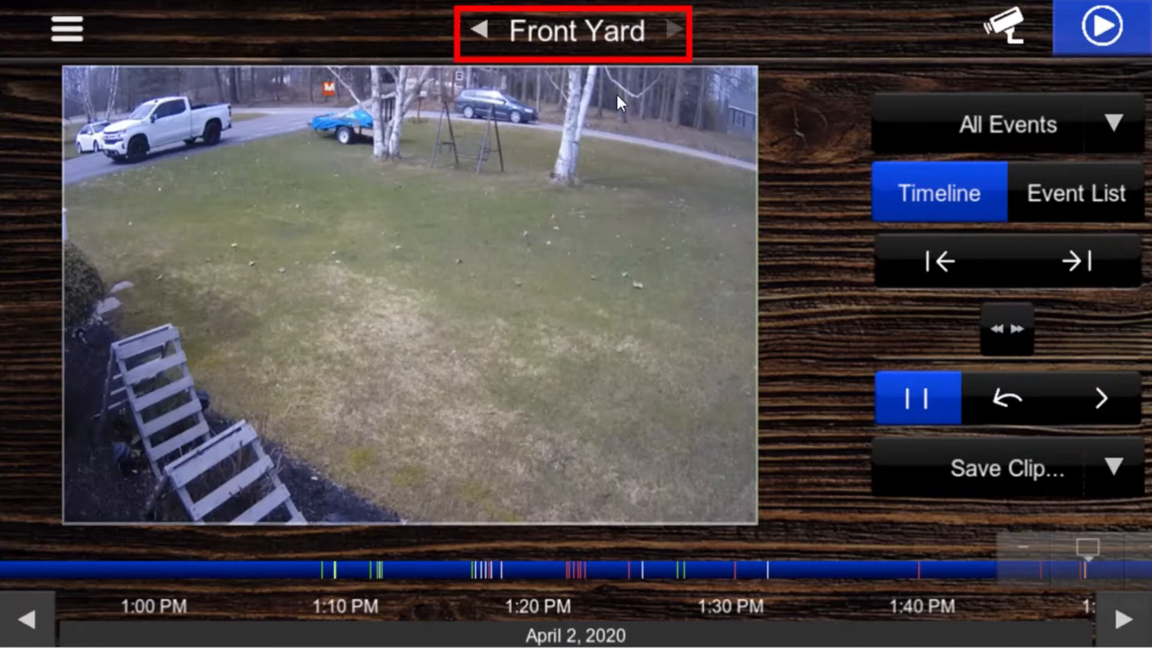
pyautogui.click(1076, 126)
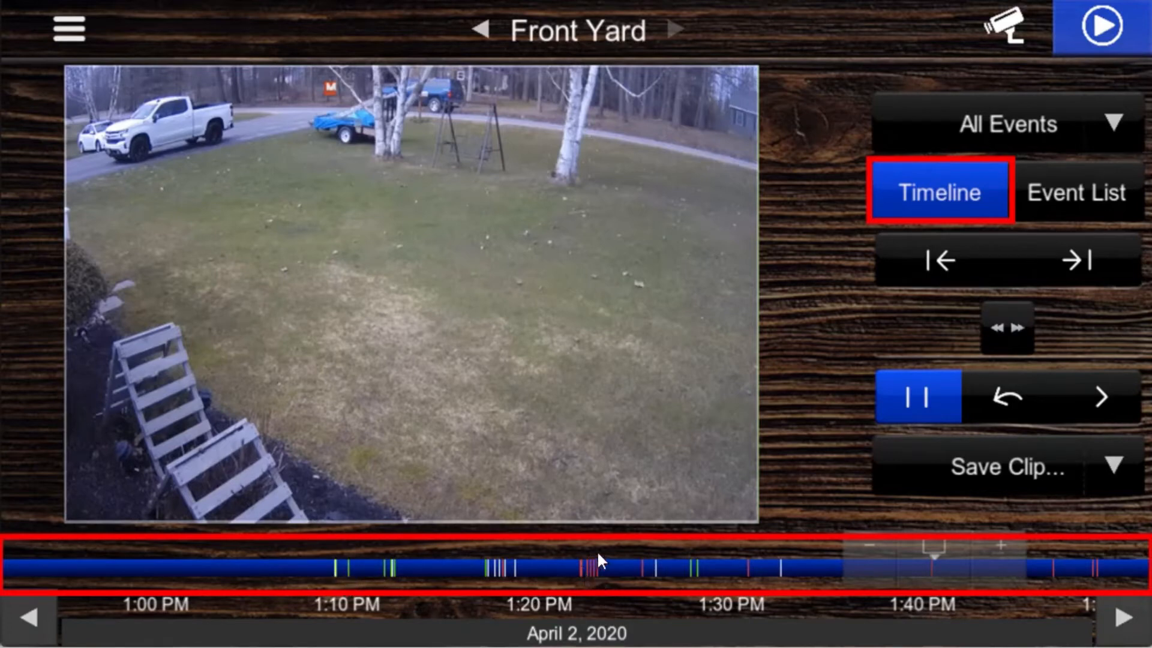
pyautogui.click(1095, 190)
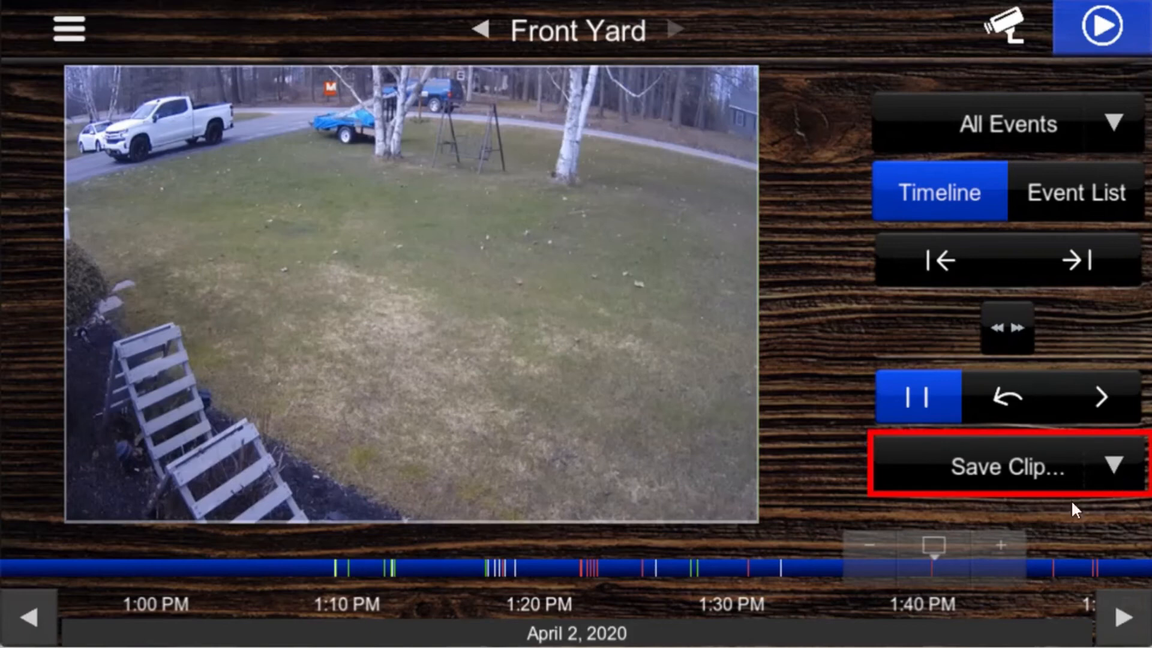
pyautogui.click(1115, 467)
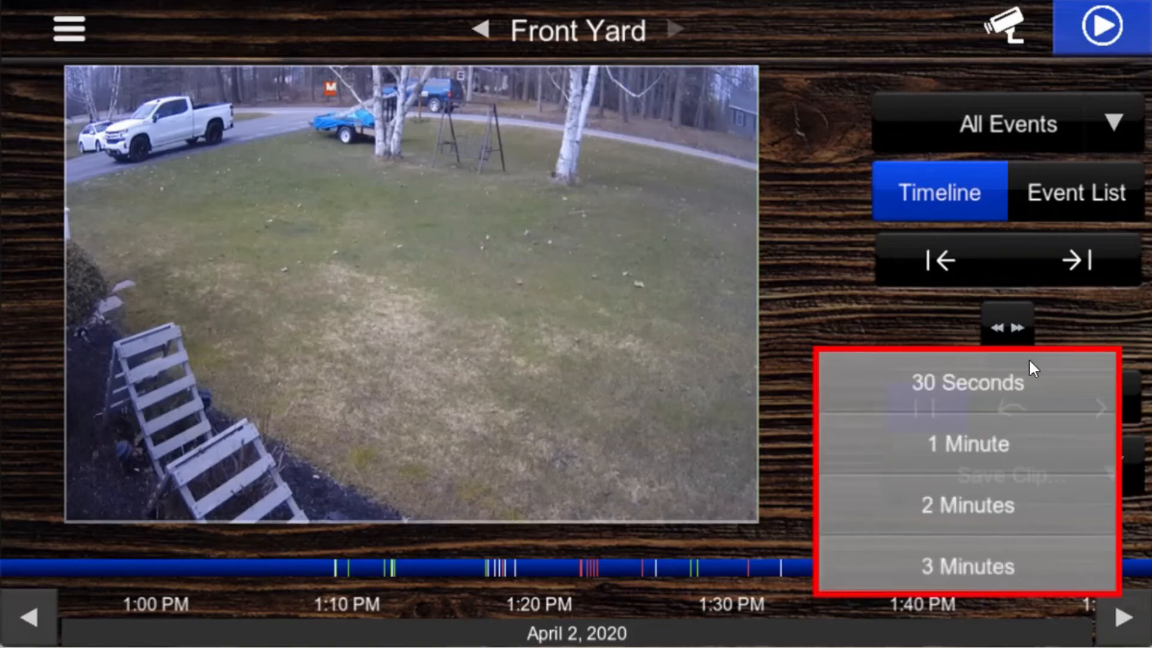